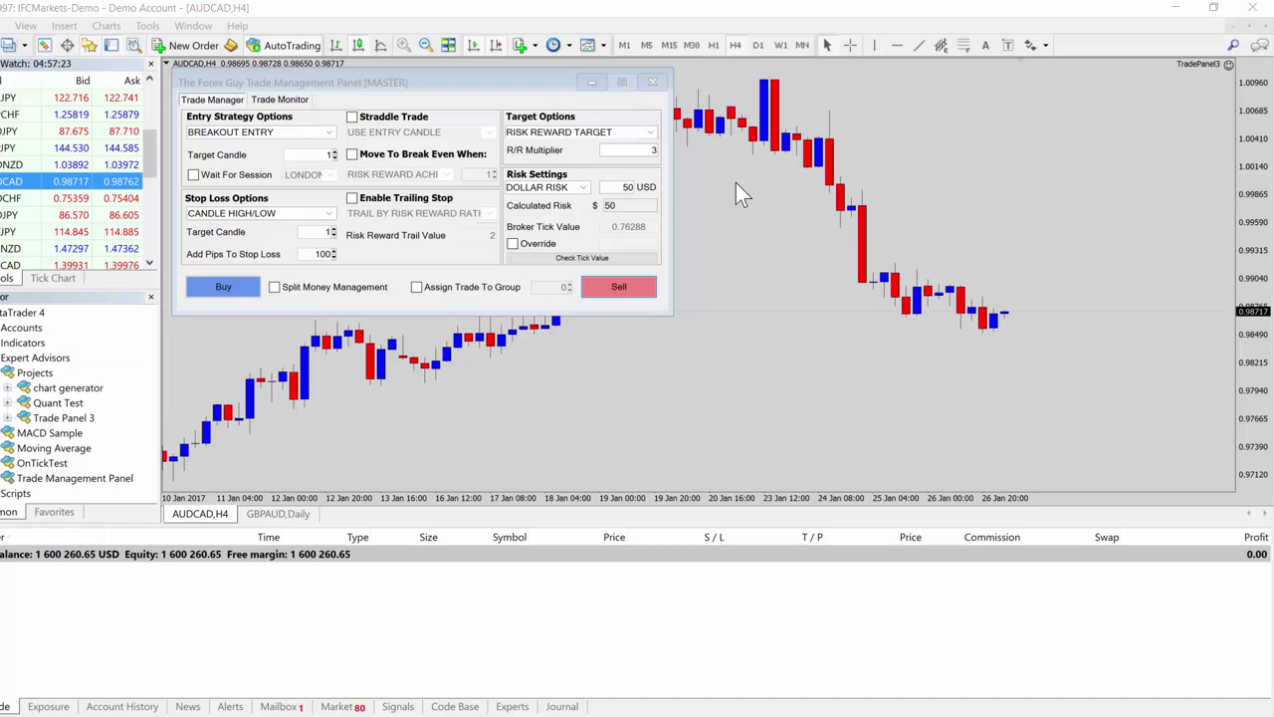
Step: Highlight Risk Settings and set the risk type to ACCOUNT PERCENT at 2%
{"action": "mouse_move", "coordinate": [607, 159]}
{"action": "left_mouse_down"}
{"action": "mouse_move", "coordinate": [537, 159]}
{"action": "mouse_move", "coordinate": [533, 267]}
{"action": "mouse_move", "coordinate": [687, 195]}
{"action": "mouse_move", "coordinate": [515, 204]}
{"action": "left_mouse_up"}
{"action": "left_click", "coordinate": [582, 187]}
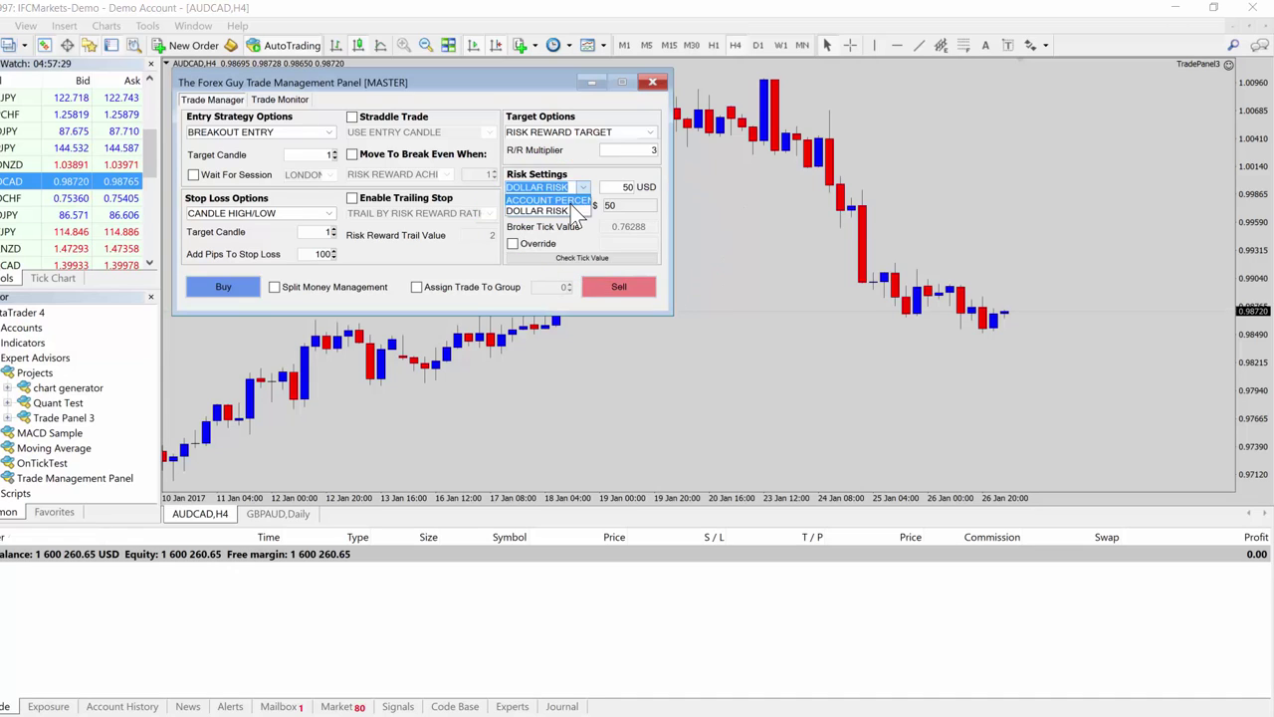
{"action": "left_click", "coordinate": [571, 204]}
{"action": "left_click", "coordinate": [604, 187]}
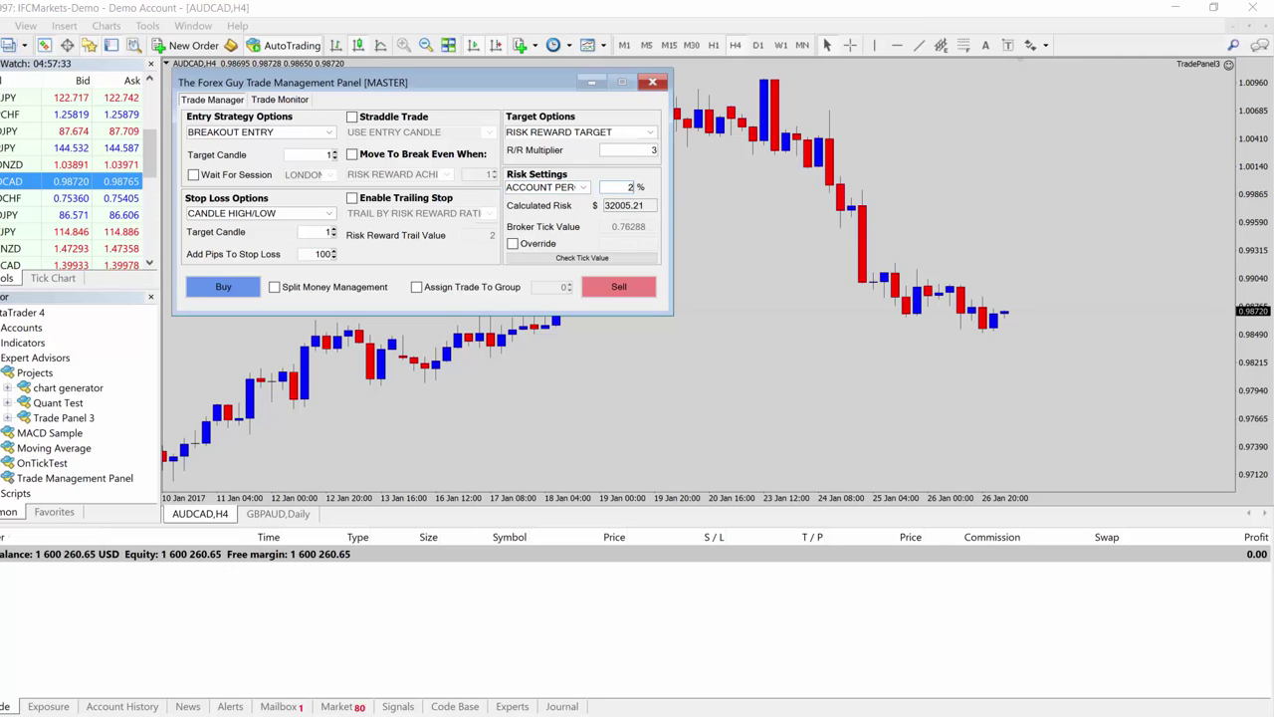
{"action": "double_click", "coordinate": [629, 187]}
Step: Toggle the risk type to DOLLAR RISK and back to ACCOUNT PERCENT, showing $32005.21 risk
{"action": "left_click", "coordinate": [583, 187]}
{"action": "left_click", "coordinate": [583, 211]}
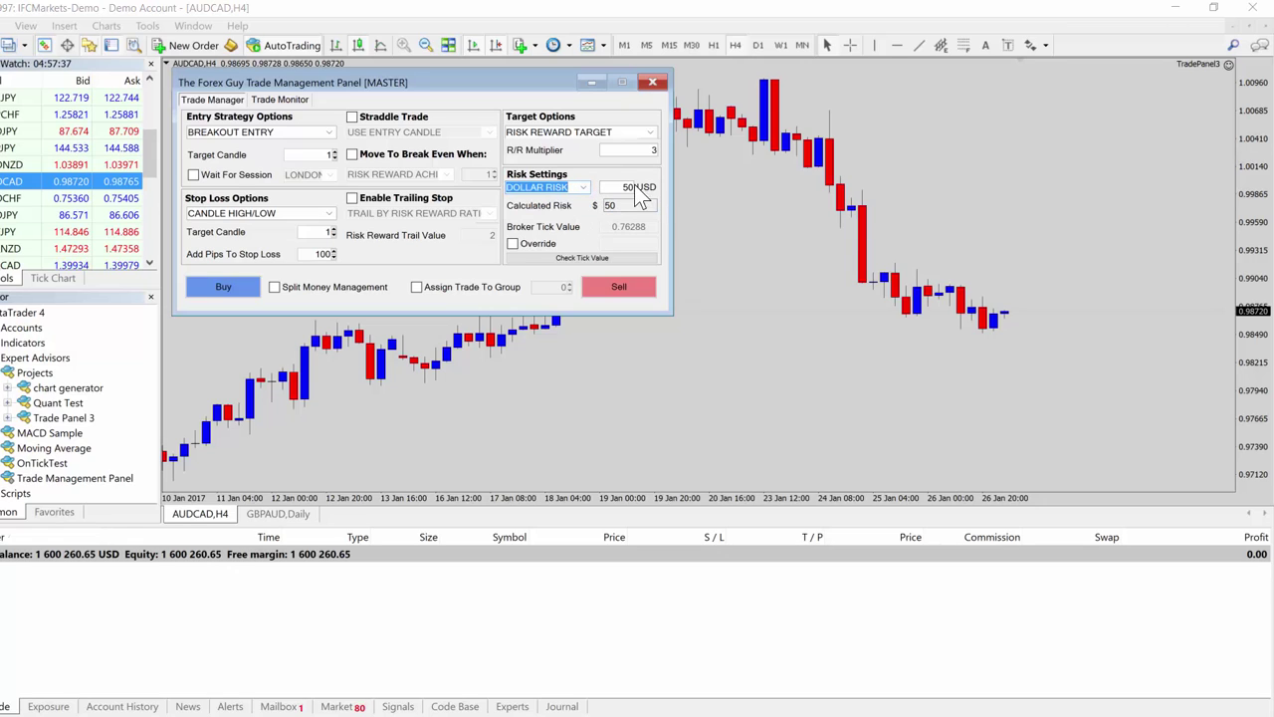
{"action": "left_click", "coordinate": [581, 188]}
{"action": "left_click", "coordinate": [542, 199]}
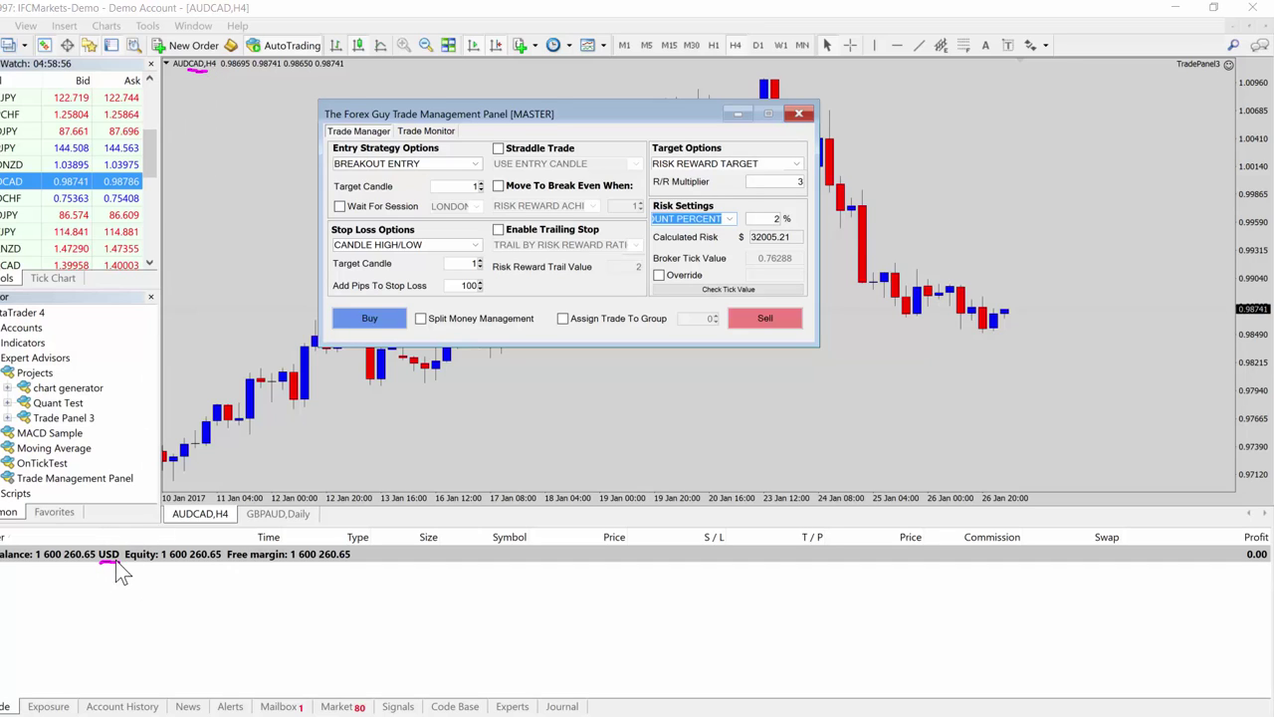
{"action": "left_click", "coordinate": [374, 380]}
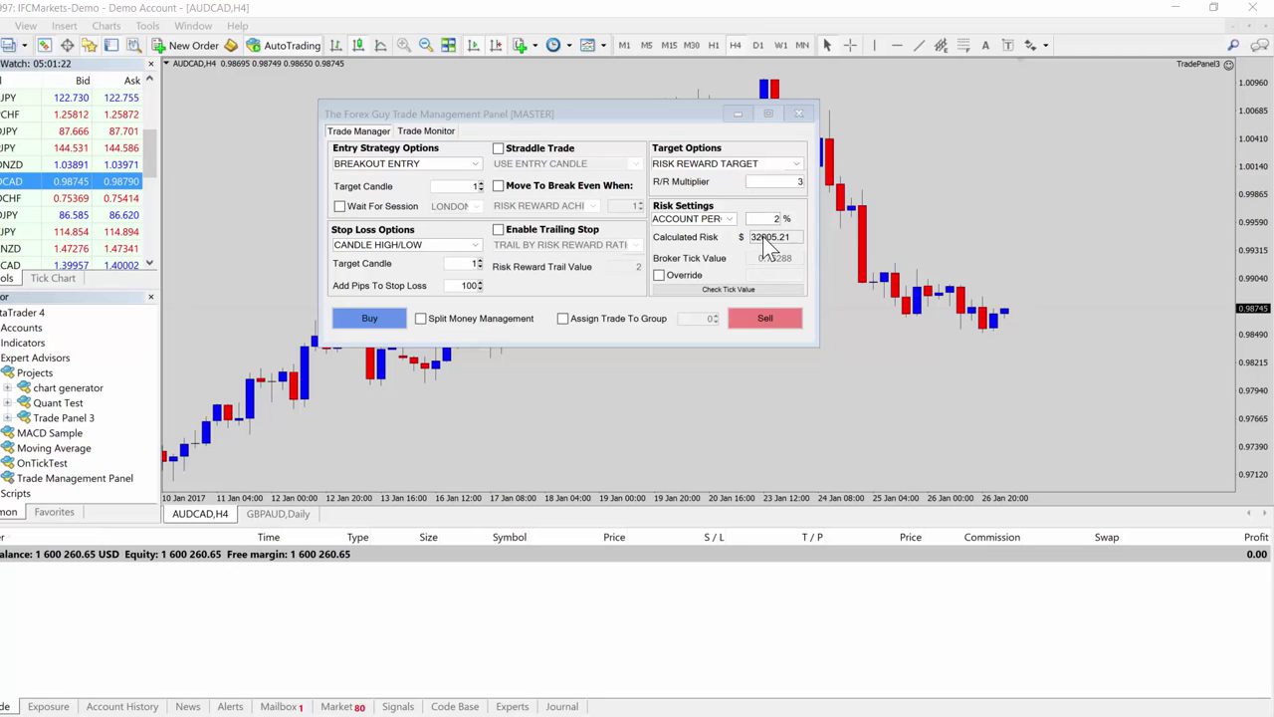
Step: Switch the risk type to DOLLAR RISK, briefly via ACCOUNT PERCENT and back
{"action": "left_click", "coordinate": [720, 216]}
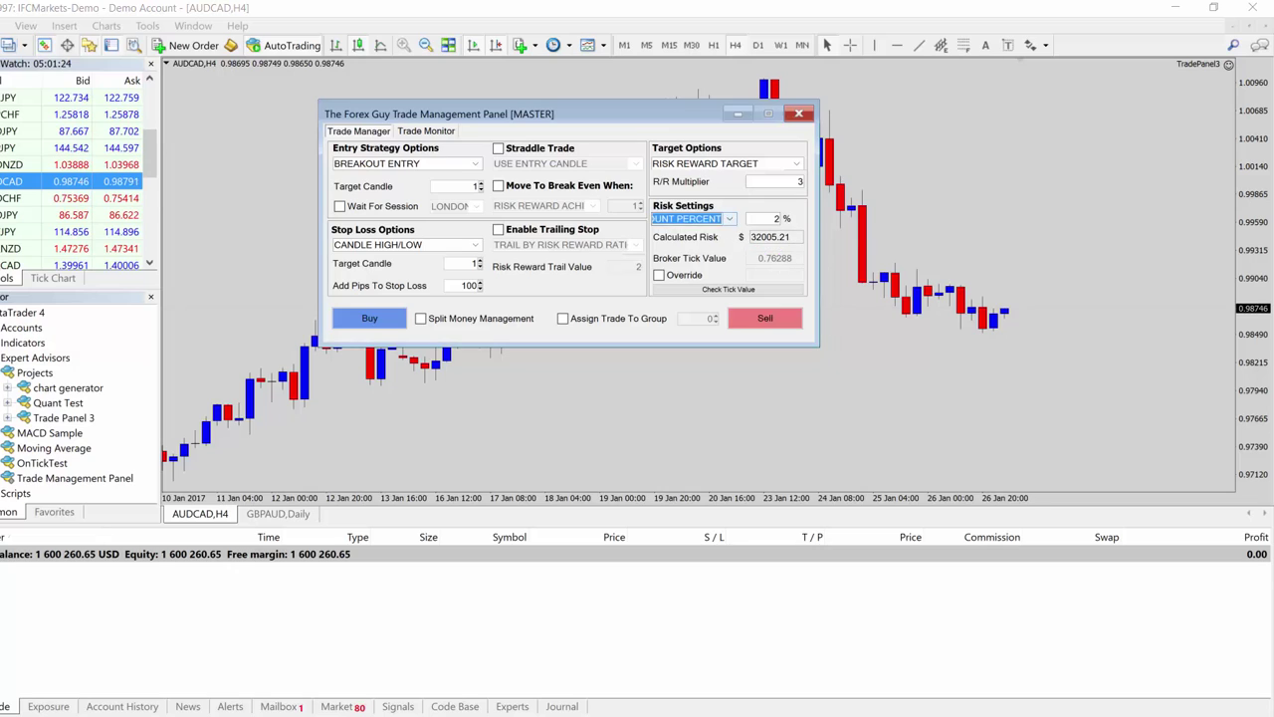
{"action": "left_click", "coordinate": [713, 237]}
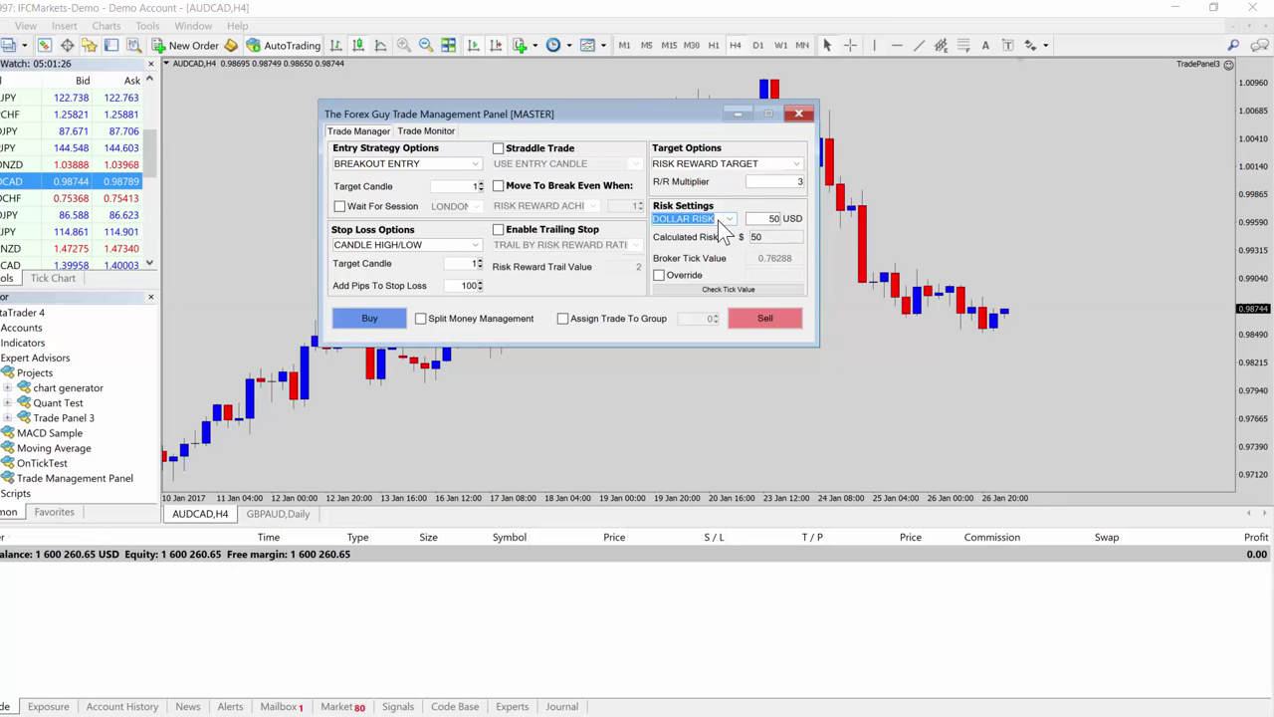
{"action": "left_click", "coordinate": [730, 221]}
{"action": "left_click", "coordinate": [732, 229]}
{"action": "left_click", "coordinate": [732, 221]}
{"action": "left_click", "coordinate": [717, 239]}
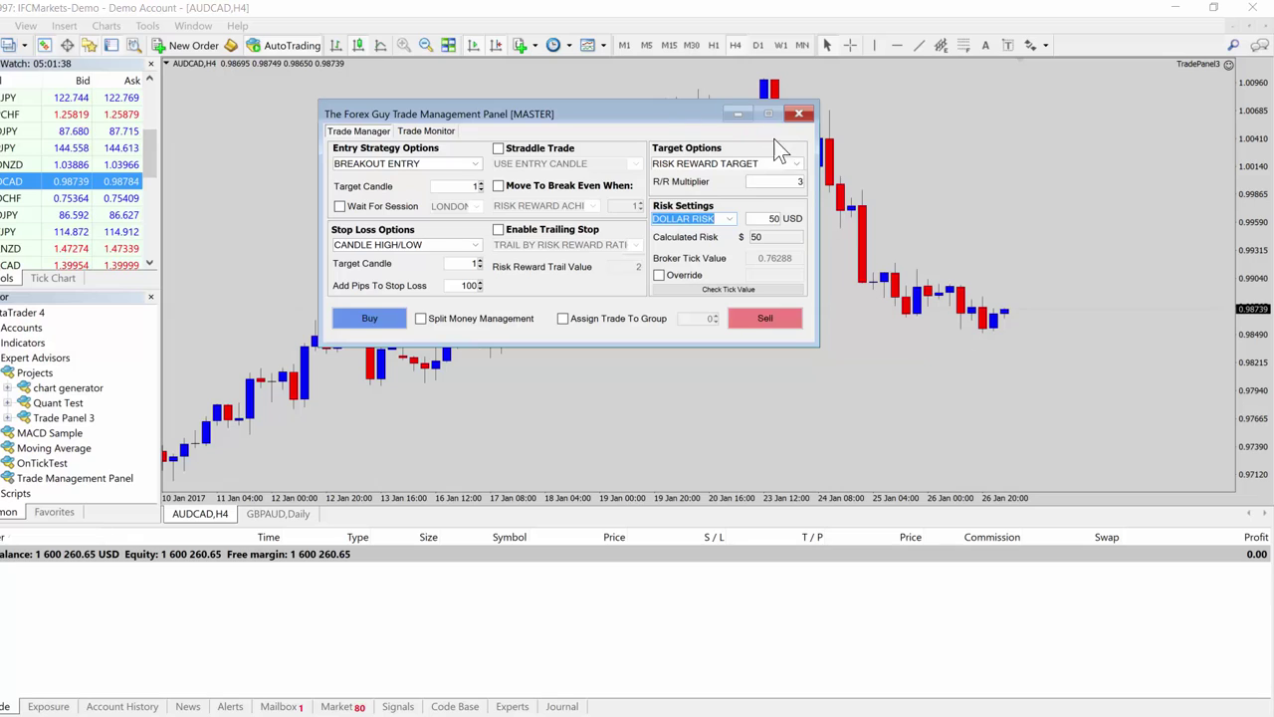
Step: Keep the dollar risk amount at 50 USD, giving a calculated risk of $50
{"action": "left_click", "coordinate": [927, 234]}
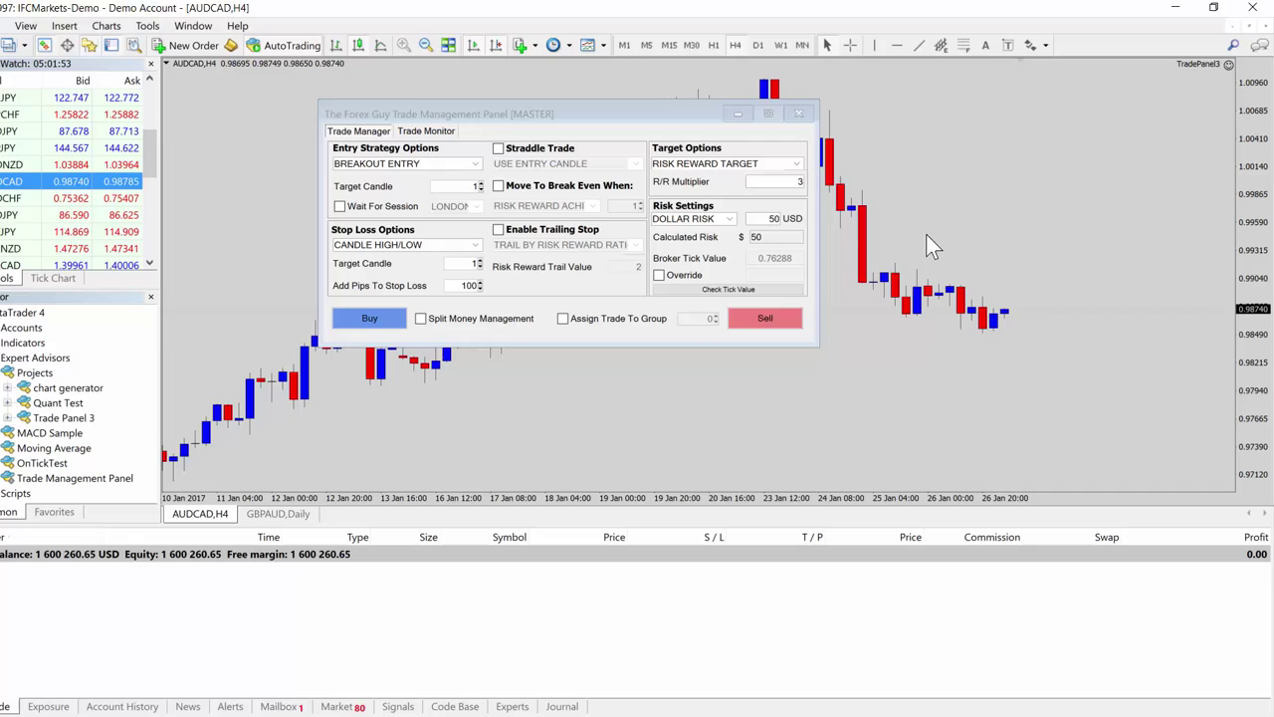
{"action": "left_click", "coordinate": [809, 261]}
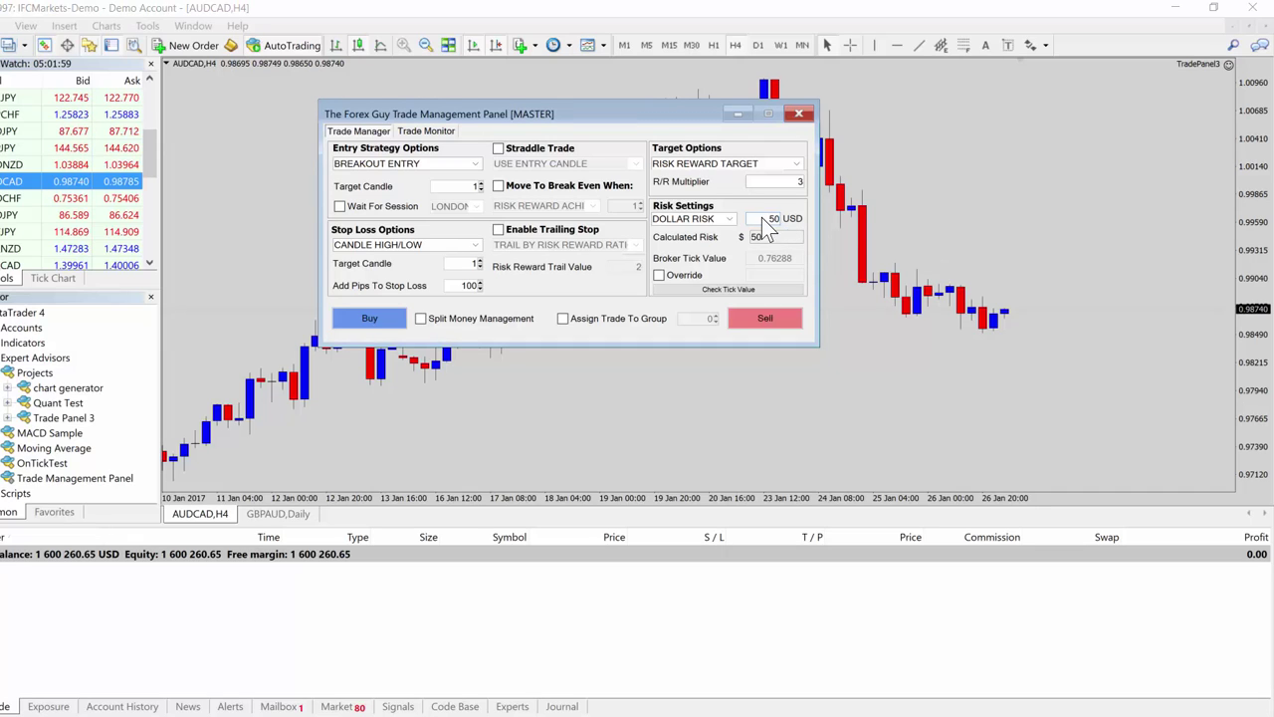
{"action": "left_click", "coordinate": [931, 249]}
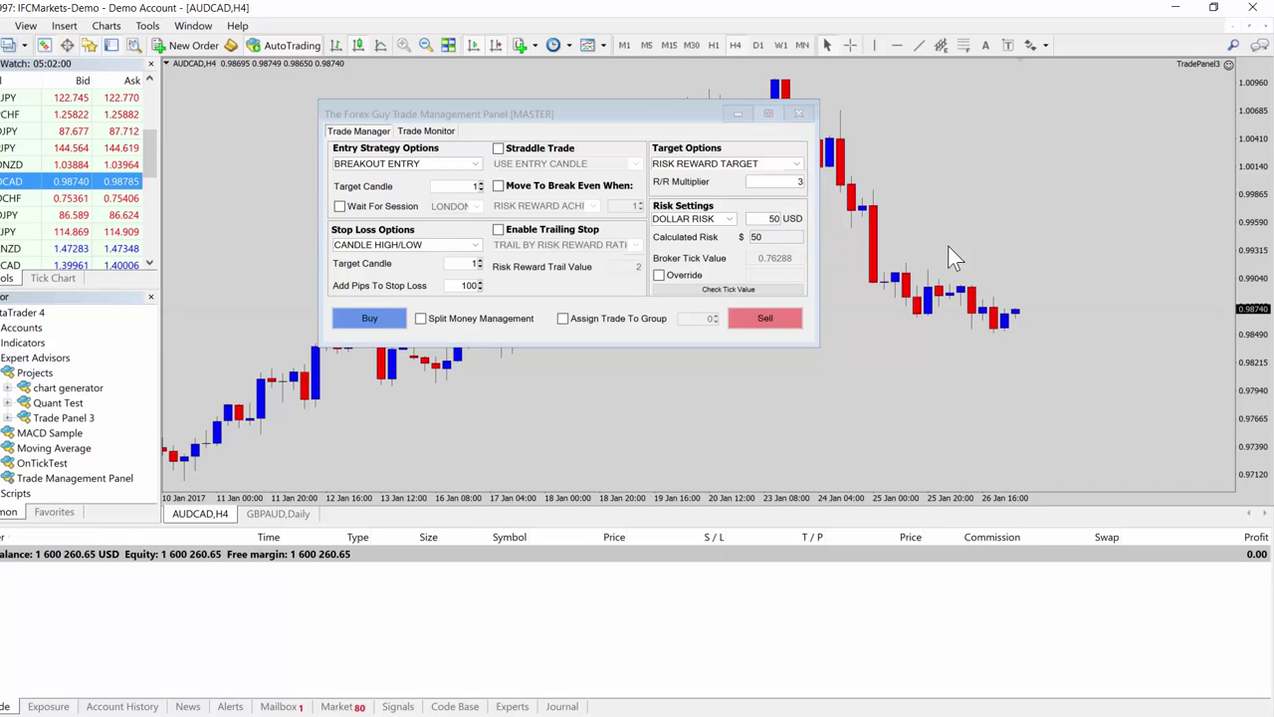
{"action": "left_click", "coordinate": [772, 219]}
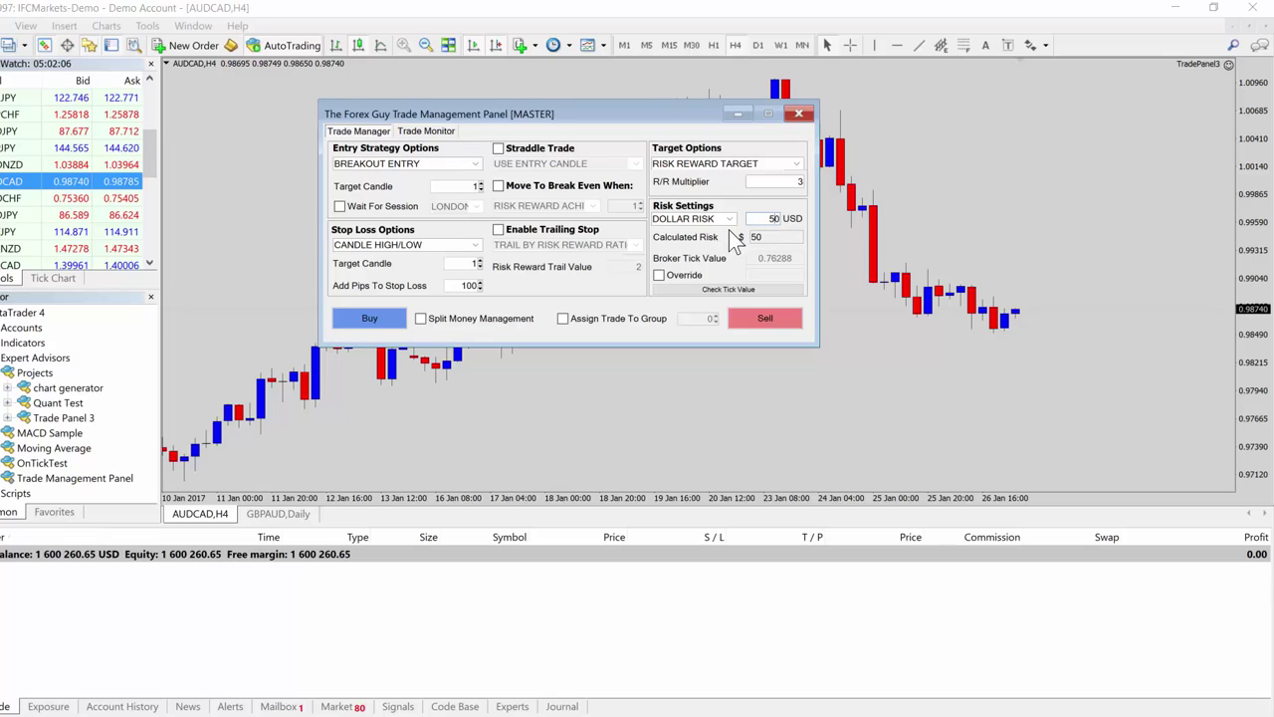
{"action": "left_click", "coordinate": [452, 286]}
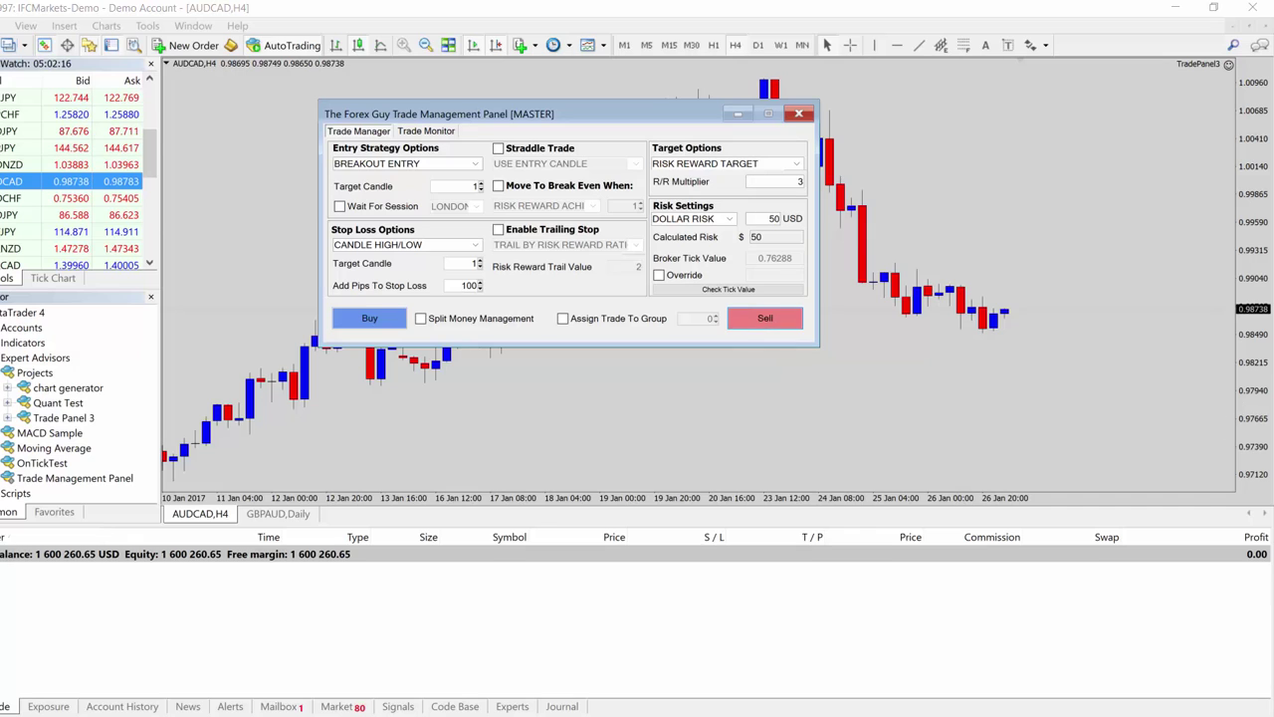
{"action": "left_click", "coordinate": [764, 317]}
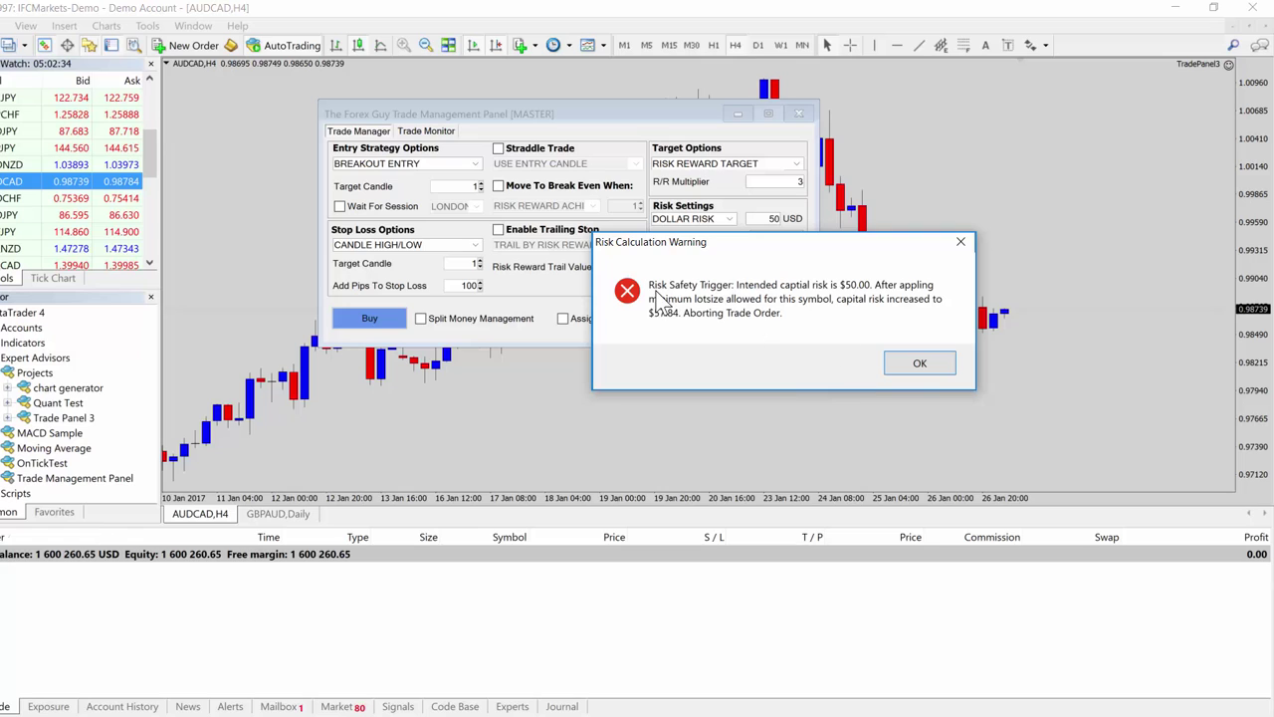
{"action": "left_click_drag", "start_coordinate": [651, 293], "coordinate": [703, 292]}
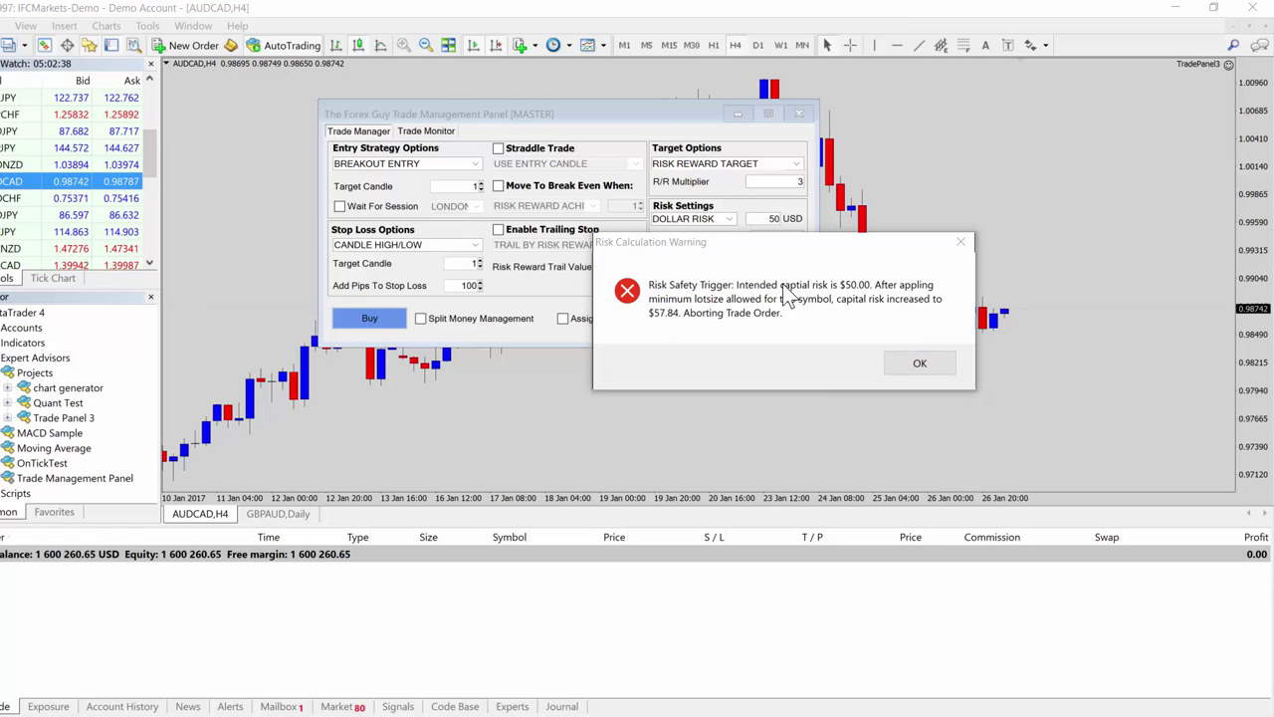
{"action": "left_click_drag", "start_coordinate": [817, 245], "coordinate": [708, 287]}
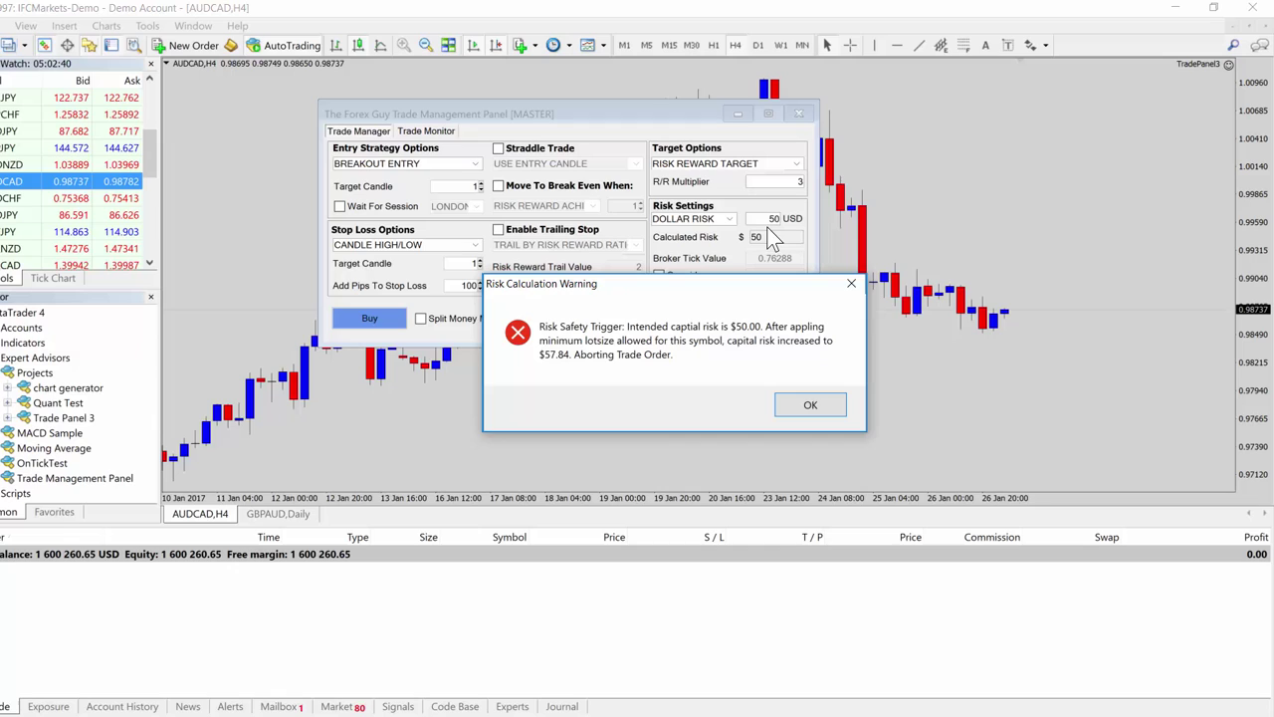
{"action": "left_click_drag", "start_coordinate": [767, 226], "coordinate": [784, 227]}
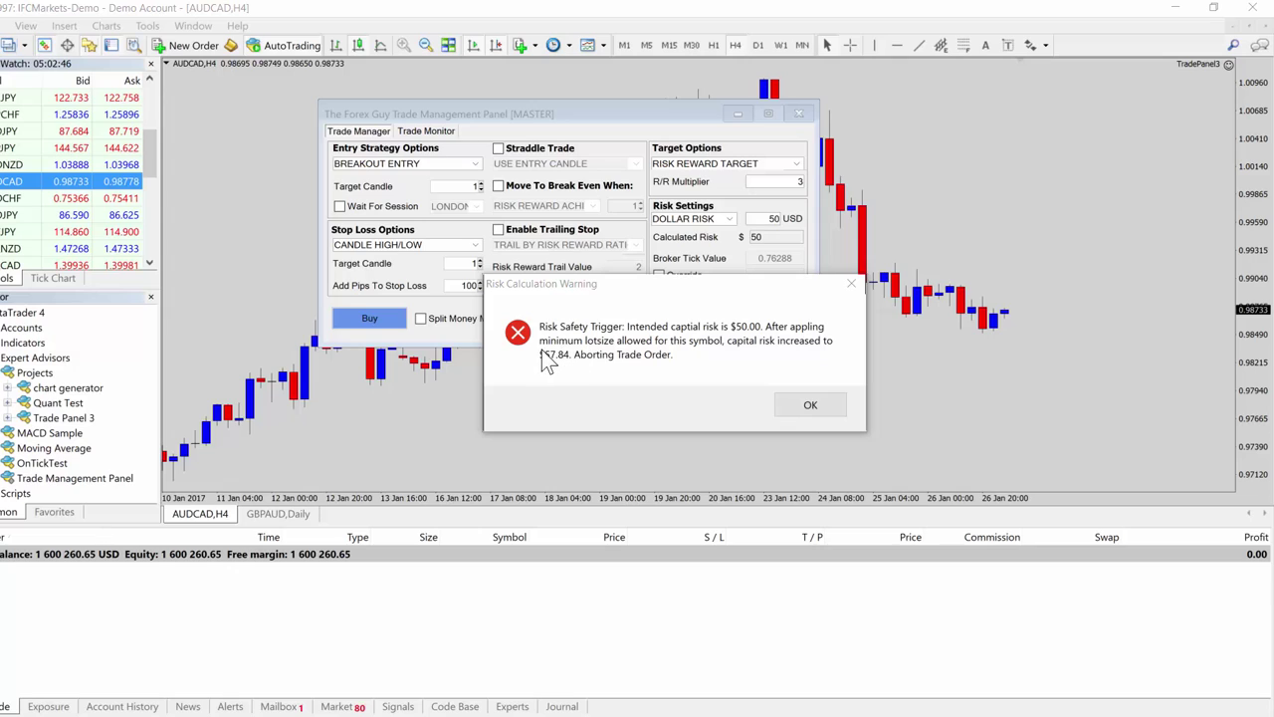
{"action": "left_click_drag", "start_coordinate": [578, 357], "coordinate": [659, 363]}
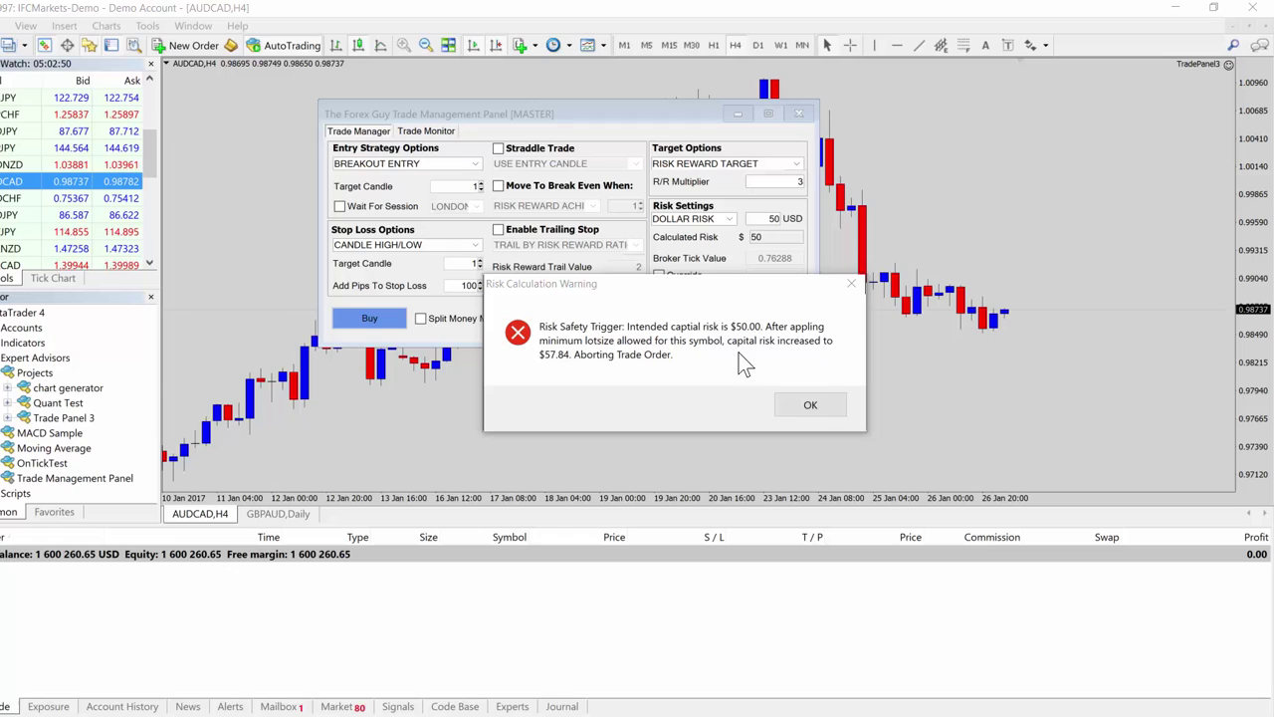
{"action": "left_click_drag", "start_coordinate": [728, 352], "coordinate": [766, 351]}
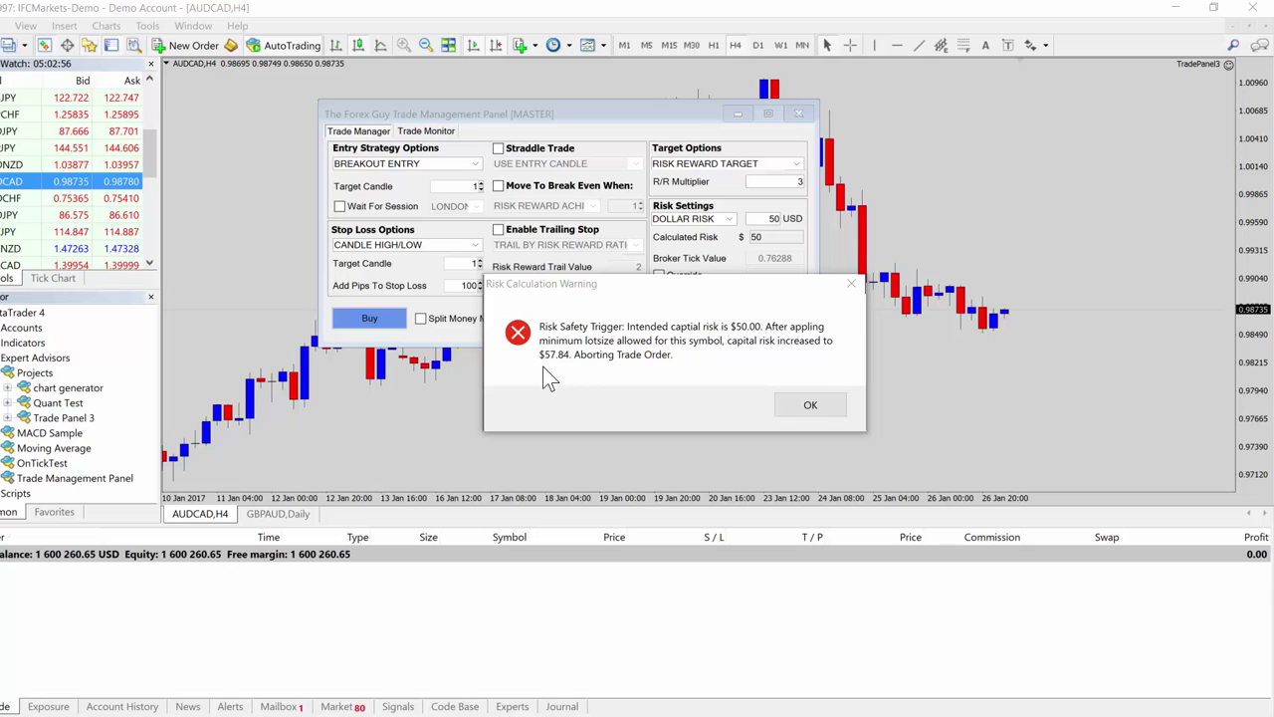
{"action": "left_click_drag", "start_coordinate": [570, 367], "coordinate": [574, 367]}
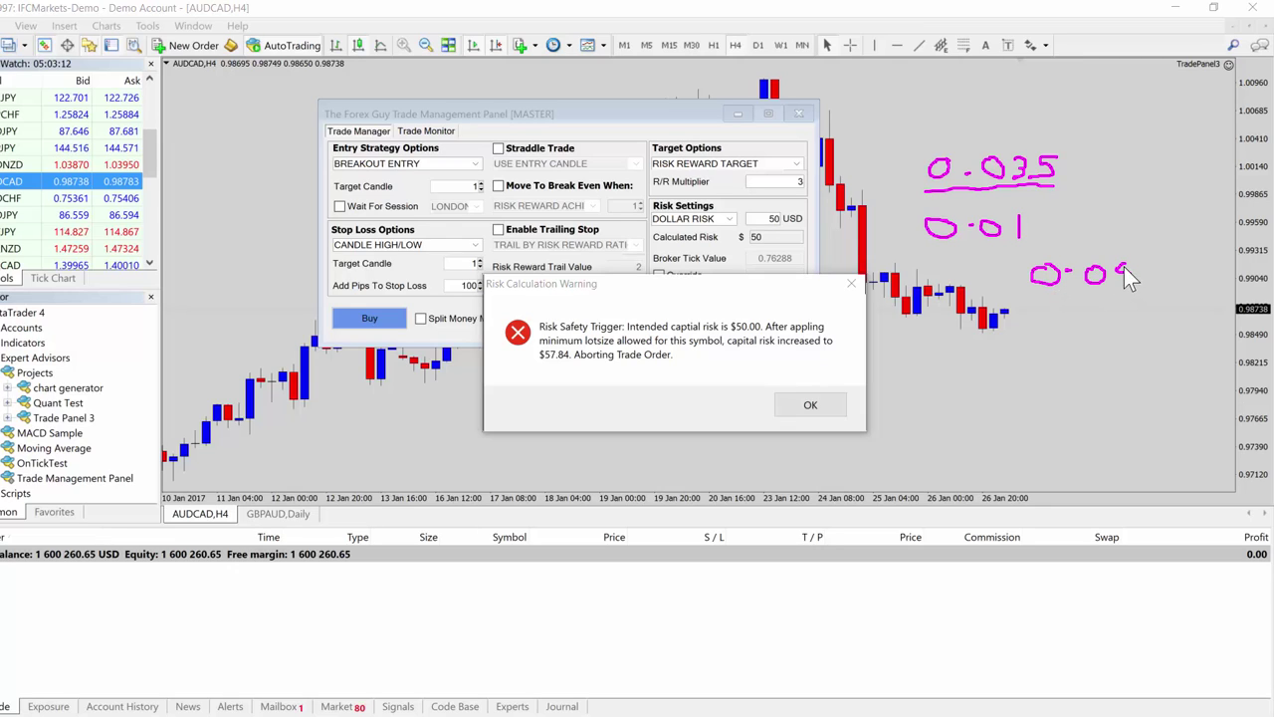
{"action": "left_click_drag", "start_coordinate": [1051, 310], "coordinate": [1067, 317]}
{"action": "left_click_drag", "start_coordinate": [986, 274], "coordinate": [999, 273]}
{"action": "left_click_drag", "start_coordinate": [1002, 318], "coordinate": [1018, 317]}
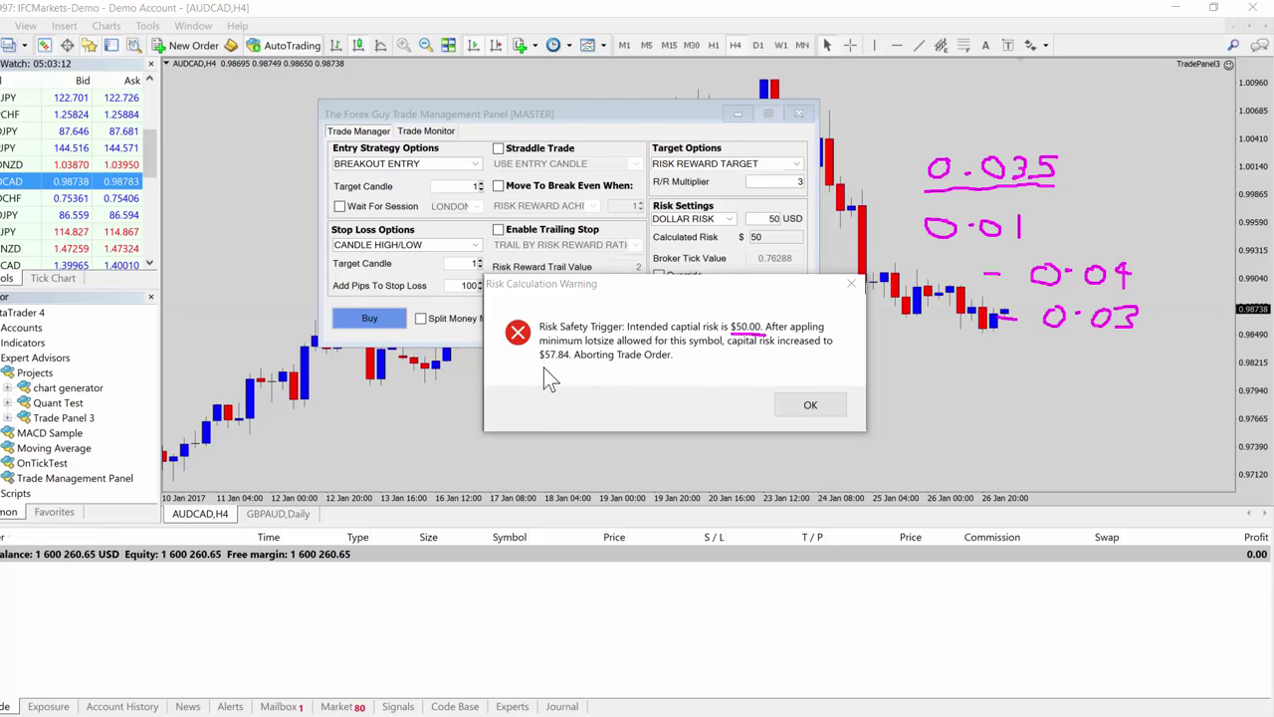
{"action": "left_click_drag", "start_coordinate": [542, 365], "coordinate": [563, 367]}
{"action": "mouse_move", "coordinate": [725, 234]}
{"action": "left_mouse_down"}
{"action": "mouse_move", "coordinate": [697, 285]}
{"action": "mouse_move", "coordinate": [727, 291]}
{"action": "left_mouse_up"}
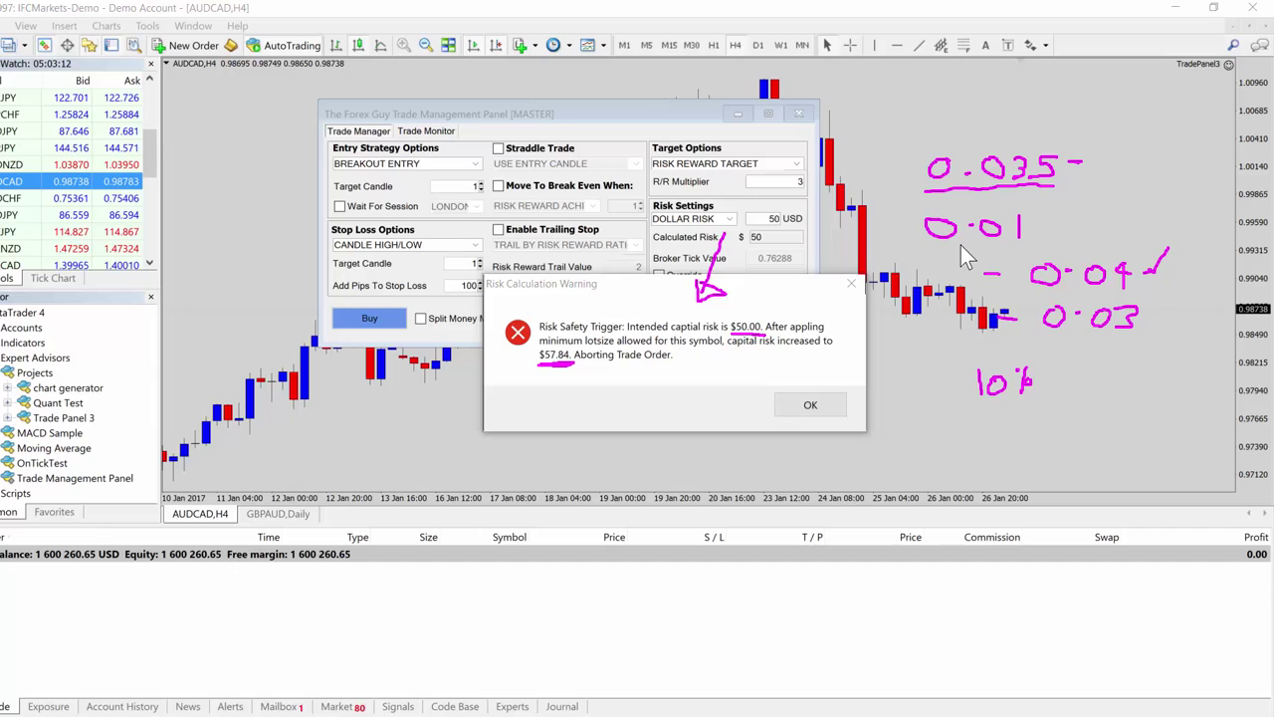
{"action": "key", "text": "Escape"}
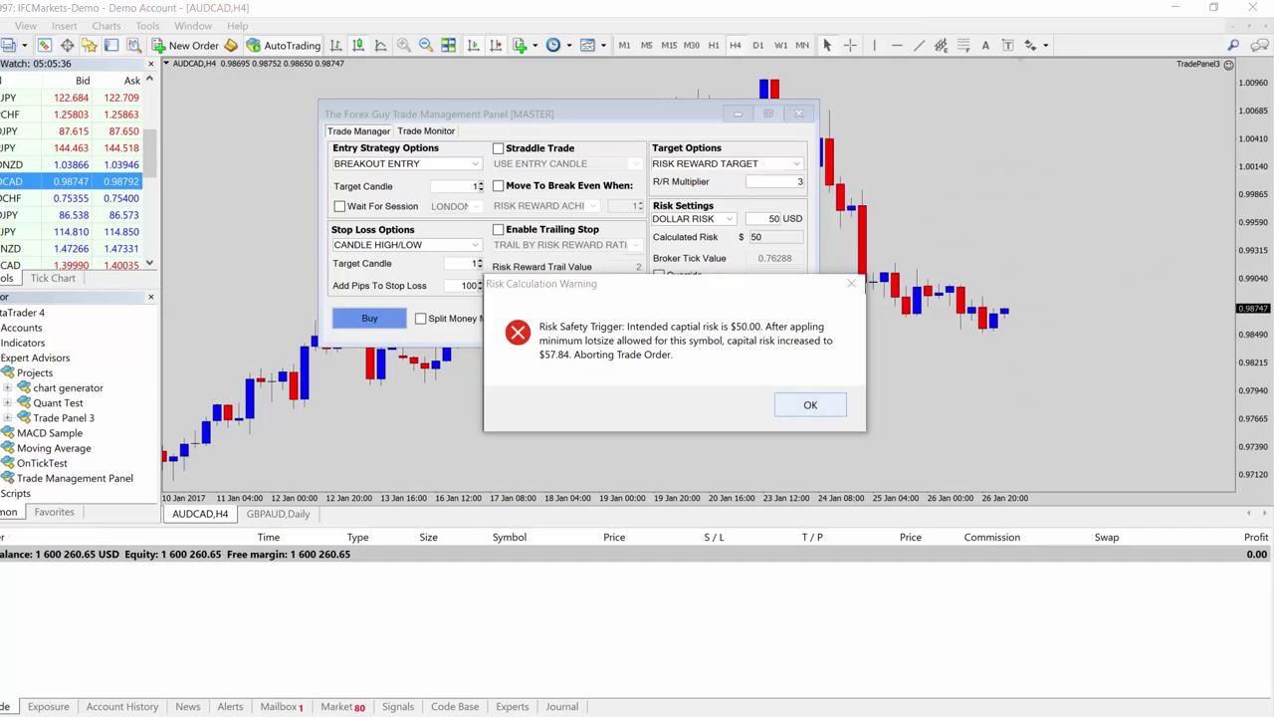
Step: Dismiss the warning, raise dollar risk to 55 USD and sell 0.06 lots AUDCAD as a sell stop
{"action": "left_click", "coordinate": [810, 405]}
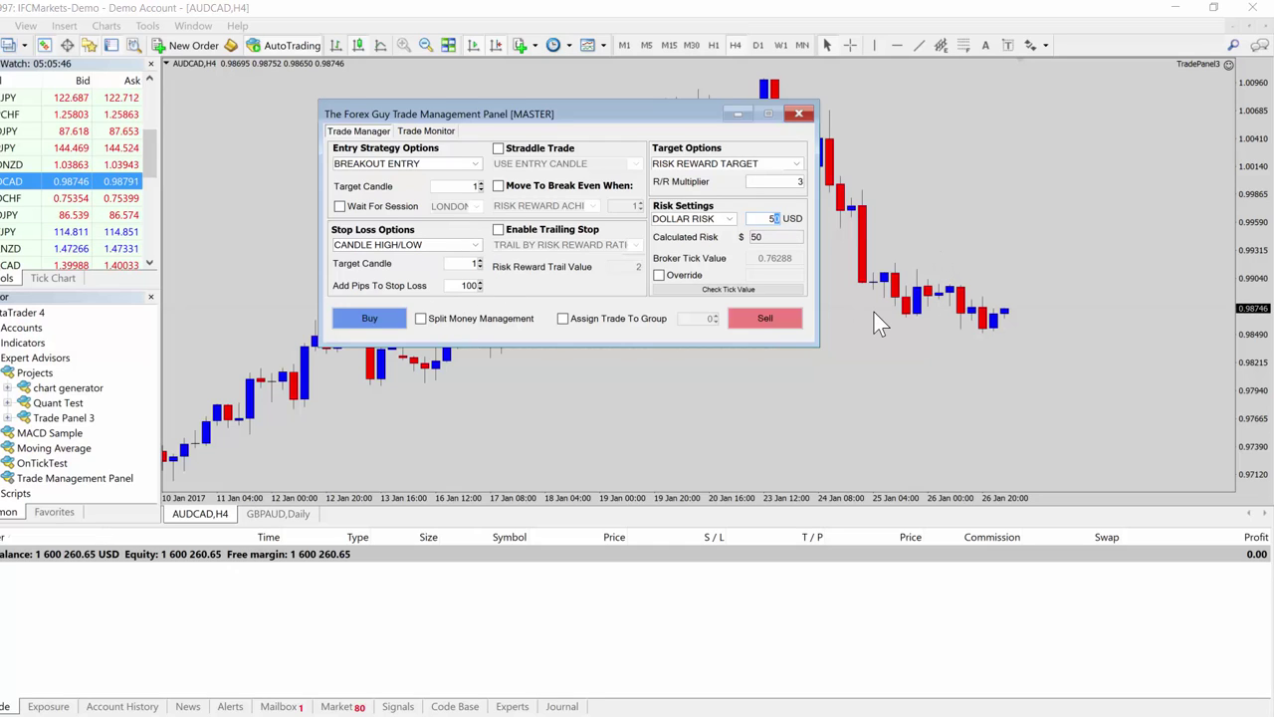
{"action": "type", "text": "5"}
{"action": "left_click", "coordinate": [776, 318]}
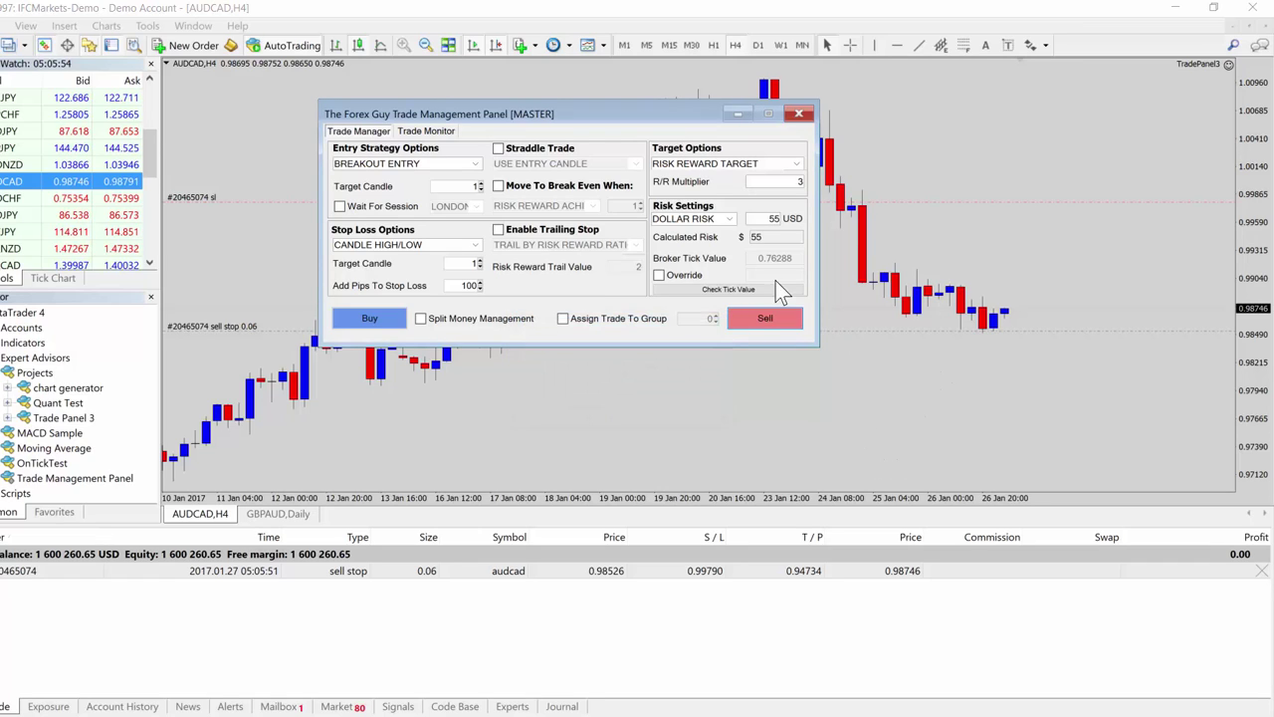
Step: Highlight the 55 USD dollar risk and calculated risk values
{"action": "left_click", "coordinate": [754, 243]}
{"action": "double_click", "coordinate": [776, 237]}
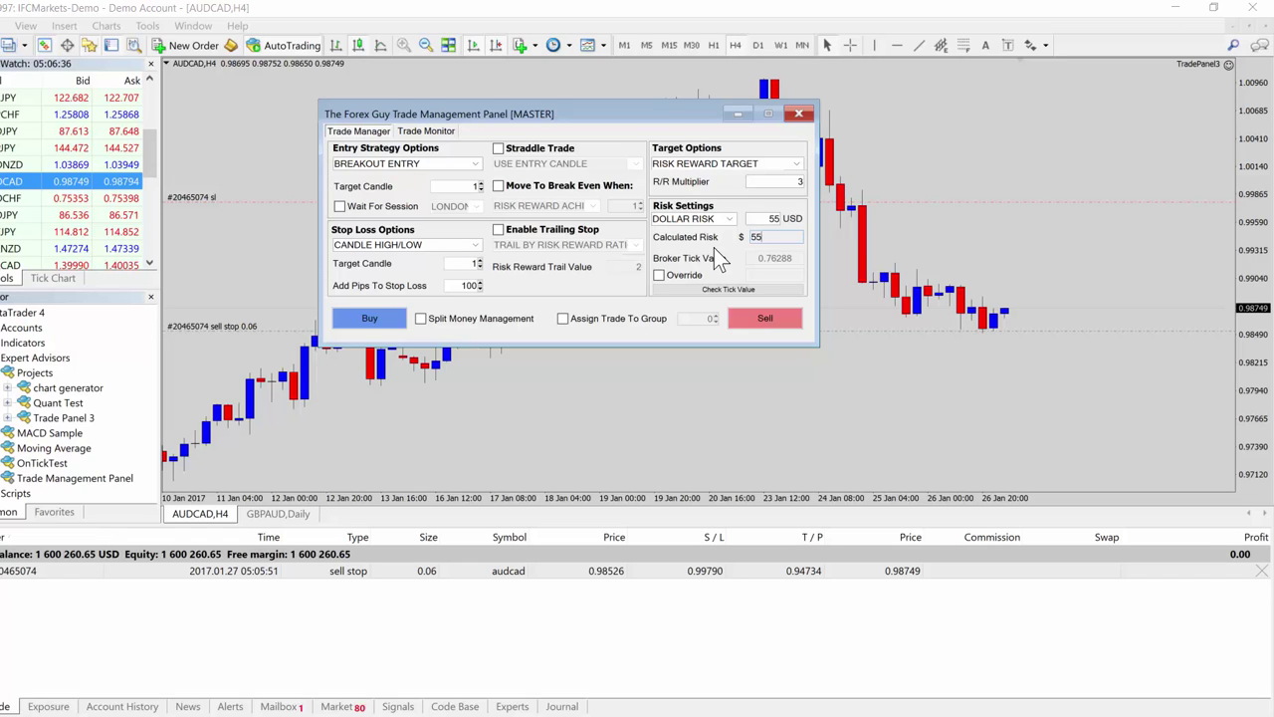
{"action": "left_click_drag", "start_coordinate": [781, 227], "coordinate": [742, 207]}
{"action": "left_click", "coordinate": [767, 238]}
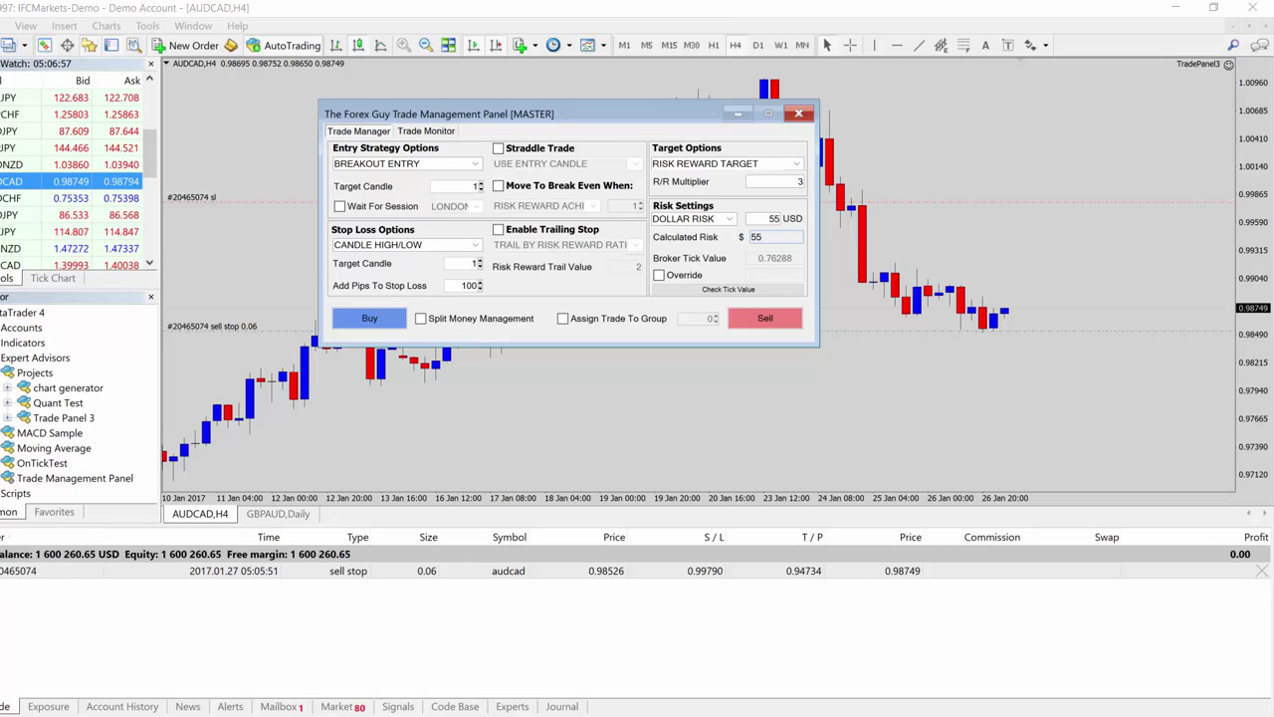
{"action": "left_click_drag", "start_coordinate": [772, 220], "coordinate": [794, 221]}
{"action": "left_click", "coordinate": [782, 237]}
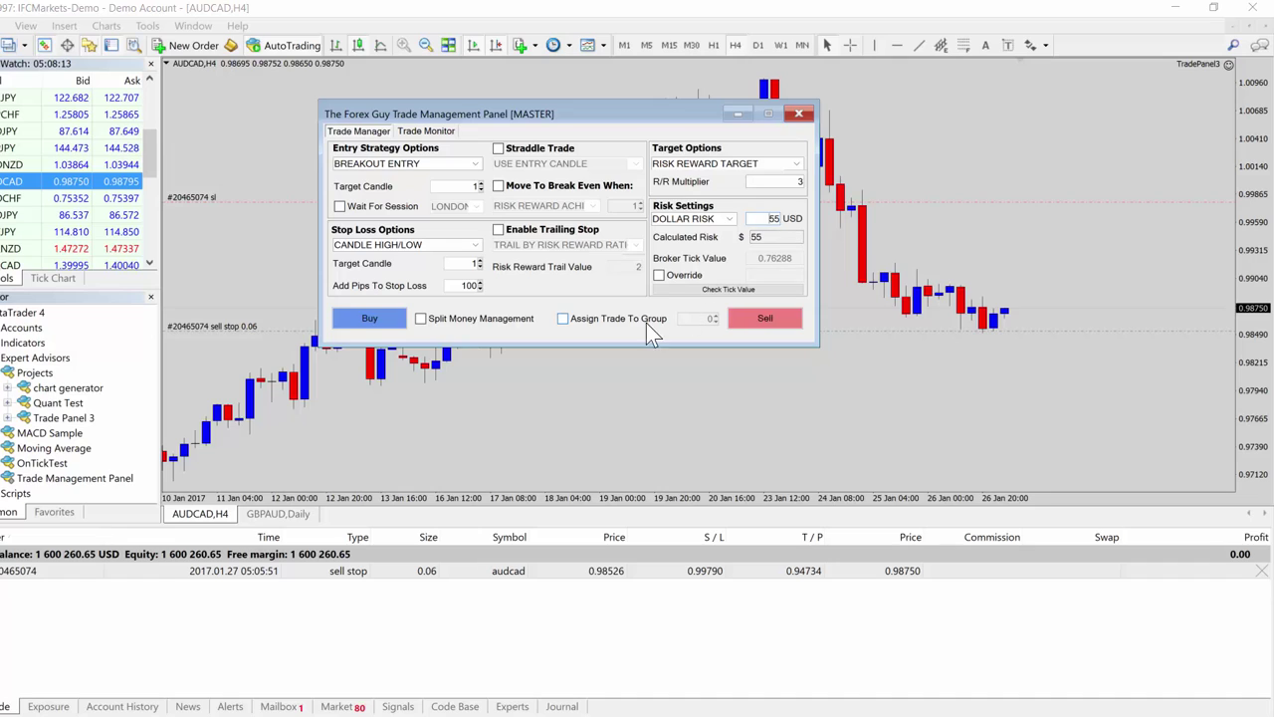
{"action": "double_click", "coordinate": [773, 219]}
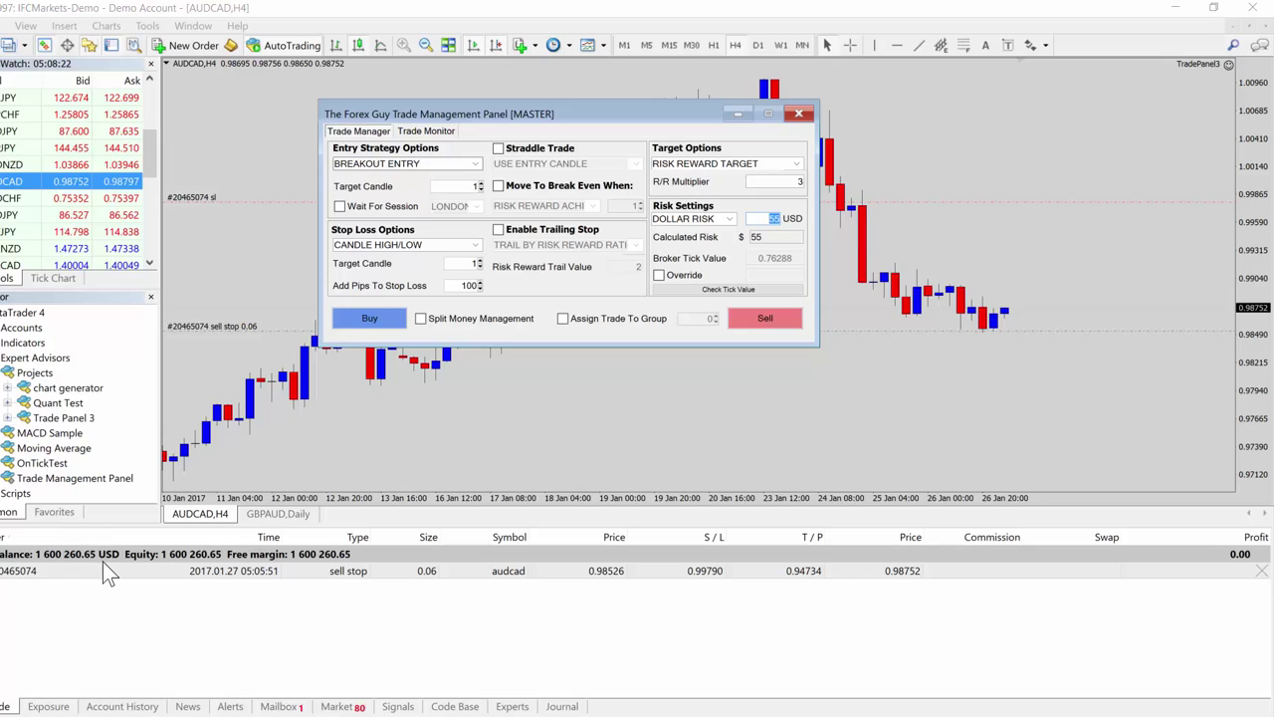
Step: Drag-select near the Terminal's order list twice, cancelling each selection with Escape
{"action": "left_click_drag", "start_coordinate": [125, 553], "coordinate": [104, 565]}
{"action": "key", "text": "Escape"}
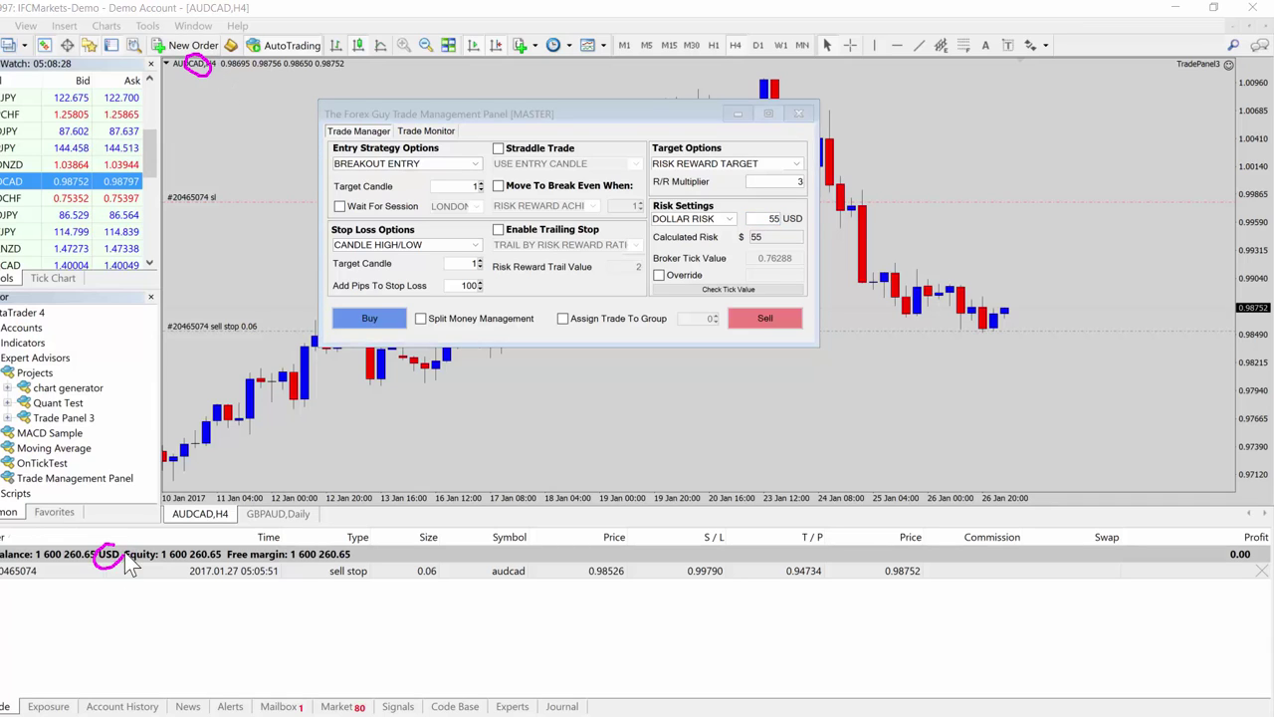
{"action": "left_click_drag", "start_coordinate": [126, 557], "coordinate": [120, 568]}
{"action": "key", "text": "Escape"}
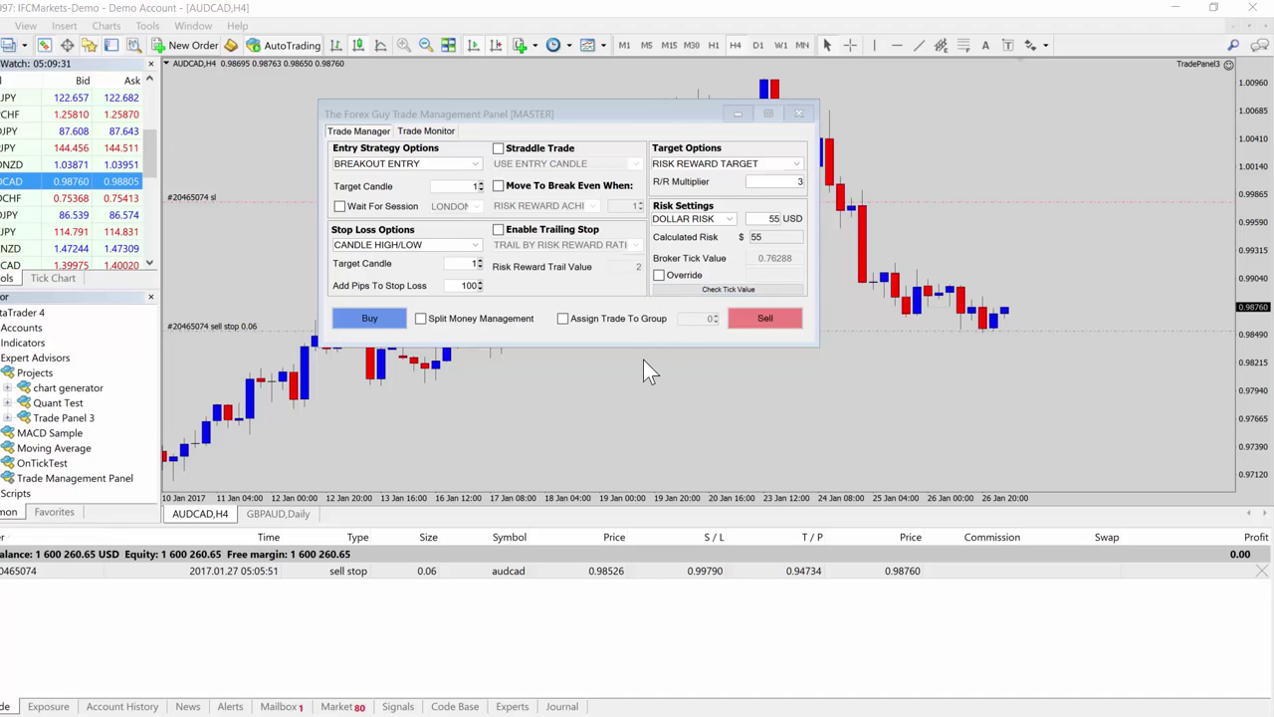
{"action": "left_click", "coordinate": [1263, 571]}
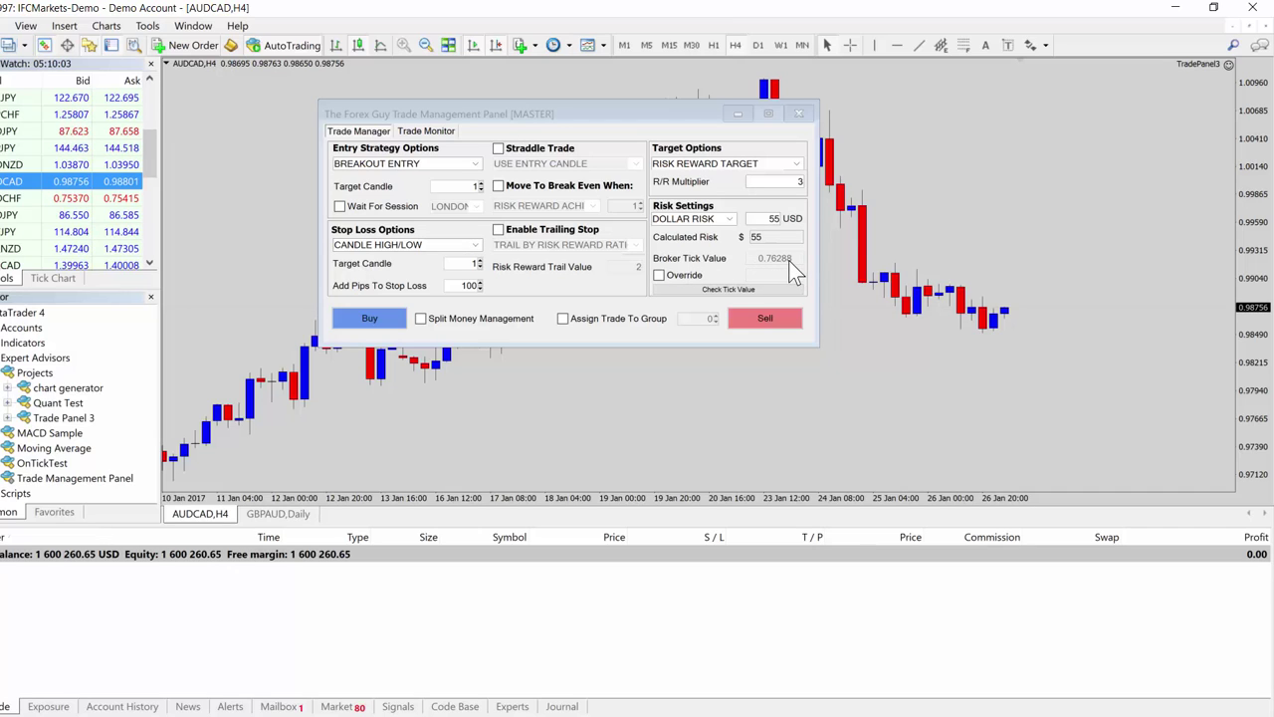
{"action": "left_click_drag", "start_coordinate": [745, 254], "coordinate": [808, 271]}
{"action": "key", "text": "Escape"}
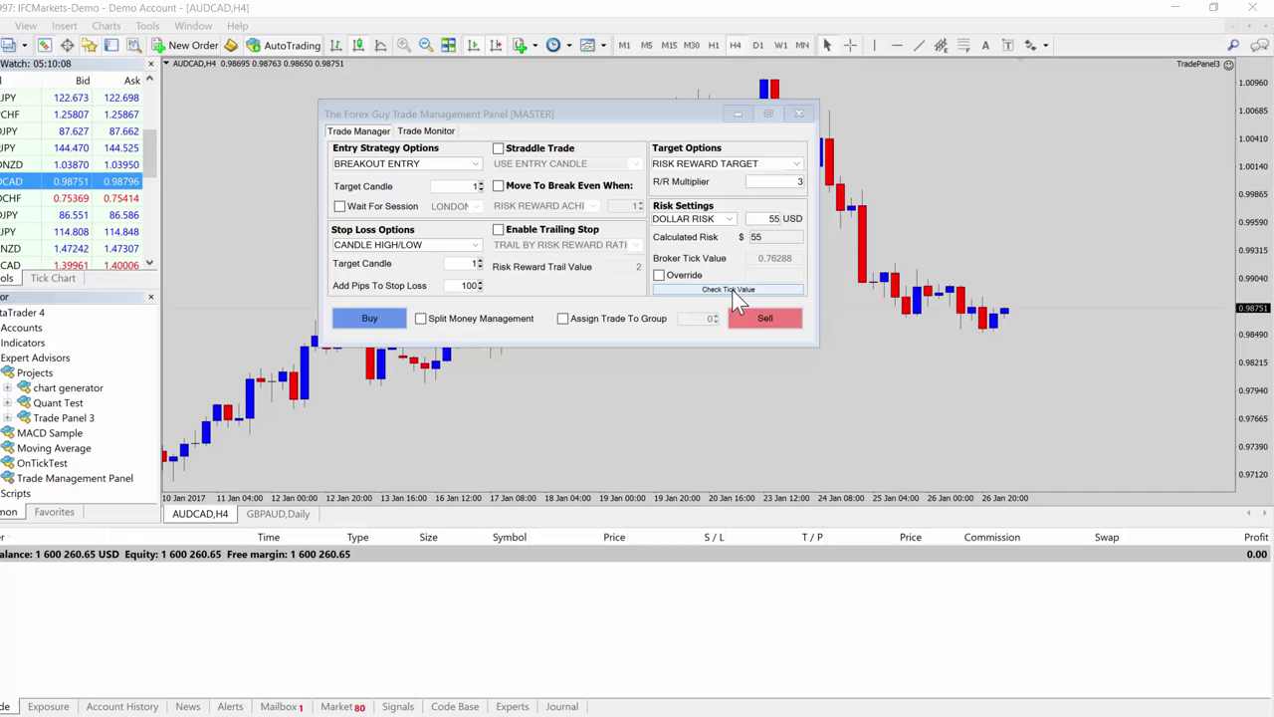
{"action": "left_click", "coordinate": [732, 289]}
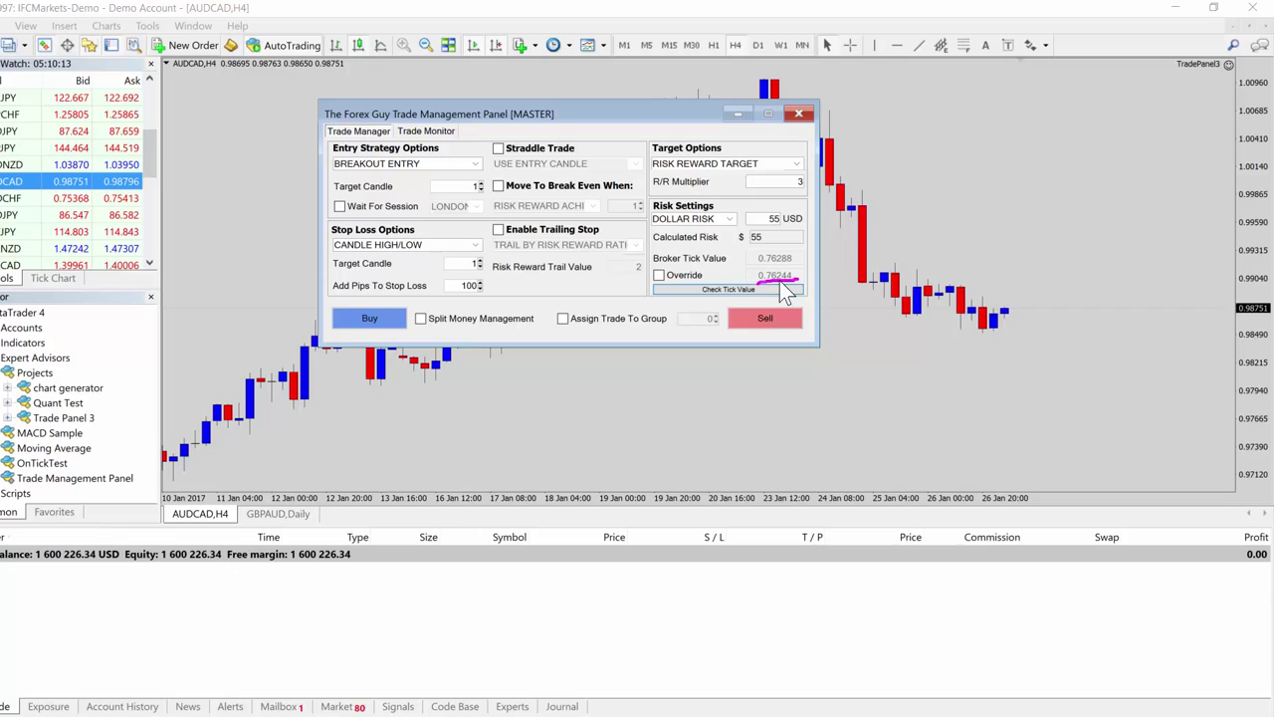
{"action": "key", "text": "Escape"}
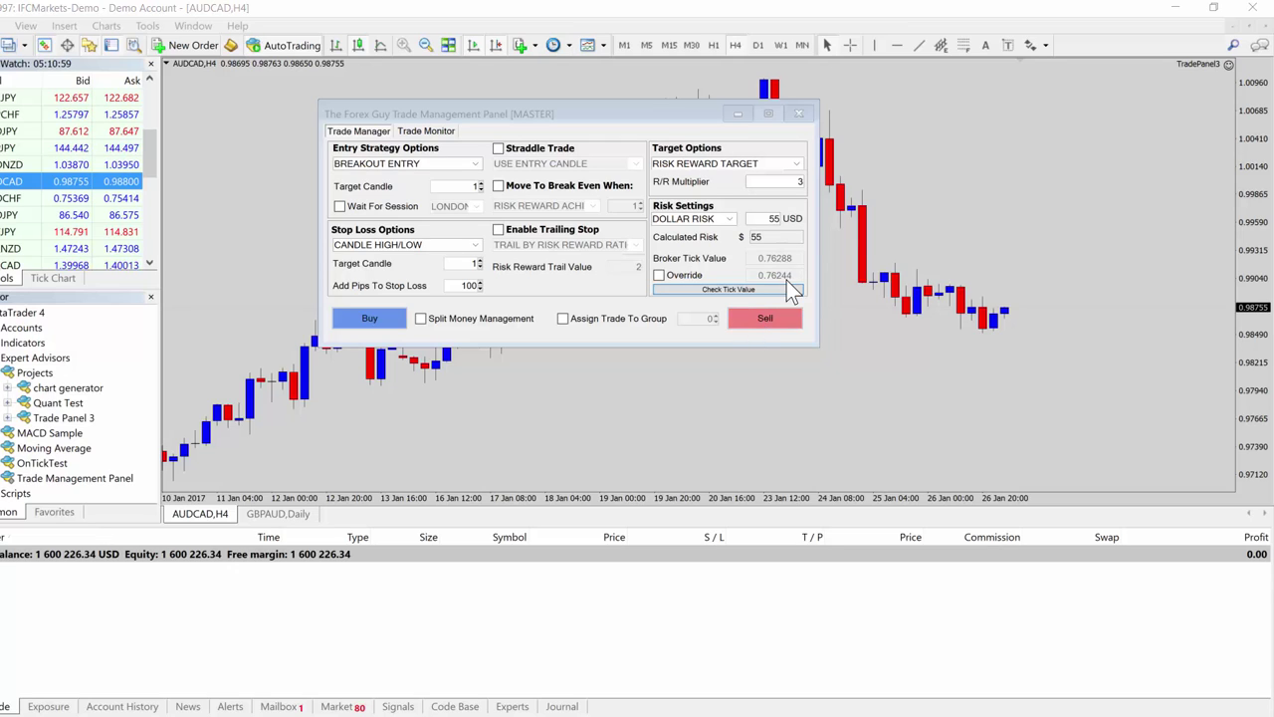
Step: Tick the tick value Override checkbox under Risk Settings
{"action": "left_click", "coordinate": [660, 275]}
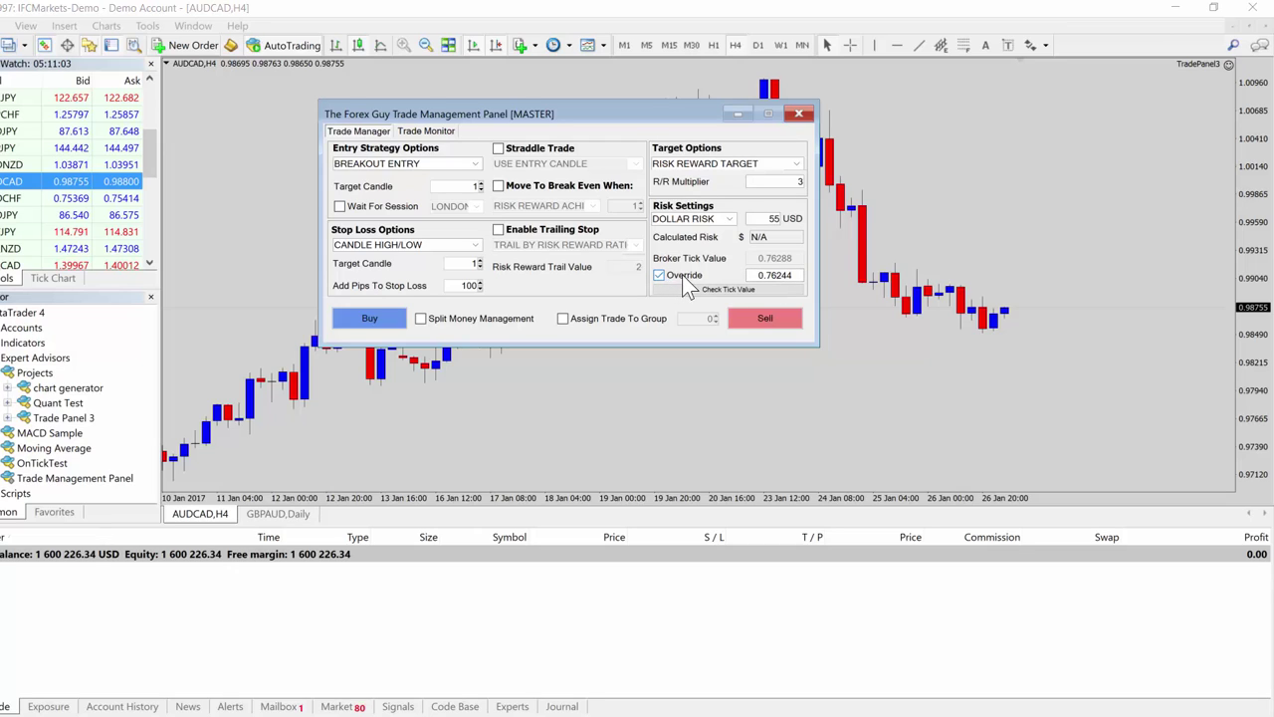
{"action": "mouse_move", "coordinate": [787, 267]}
{"action": "left_mouse_down"}
{"action": "mouse_move", "coordinate": [773, 267]}
{"action": "mouse_move", "coordinate": [774, 291]}
{"action": "left_mouse_up"}
{"action": "key", "text": "Escape"}
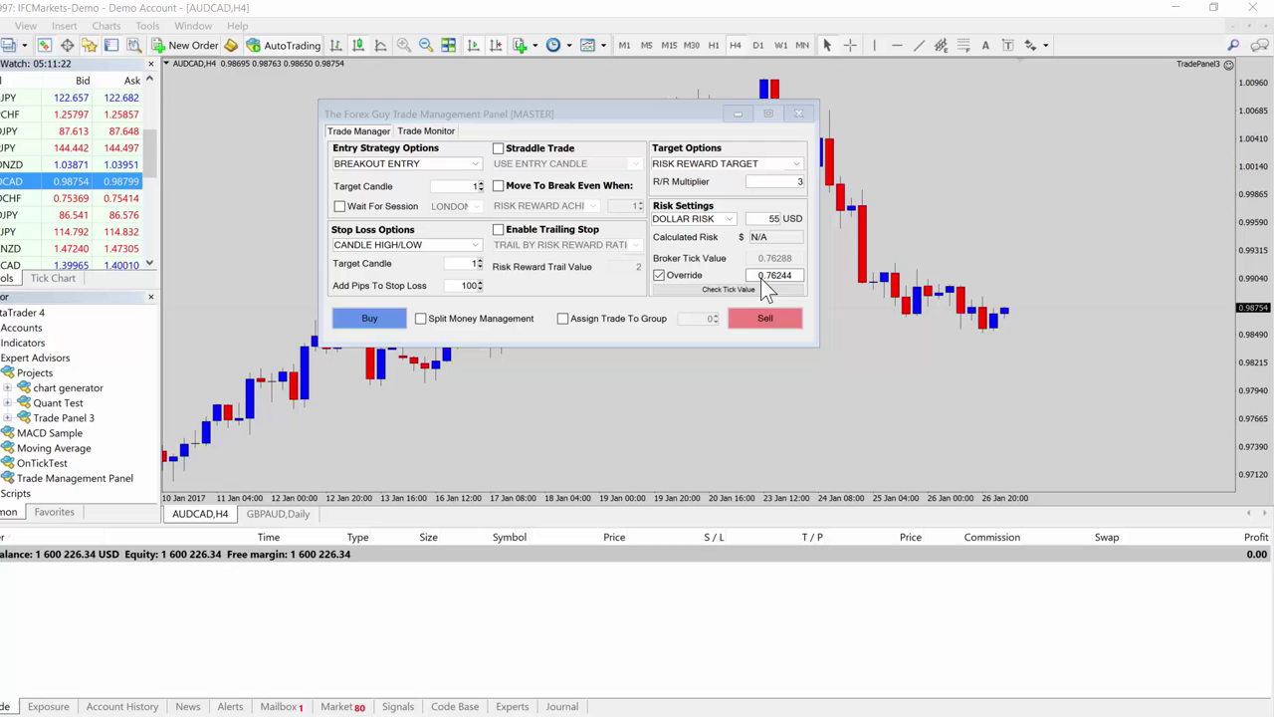
Step: Highlight the 0.76244 override value, then untick Override to keep the 0.76288 broker tick value
{"action": "left_click_drag", "start_coordinate": [761, 278], "coordinate": [800, 279]}
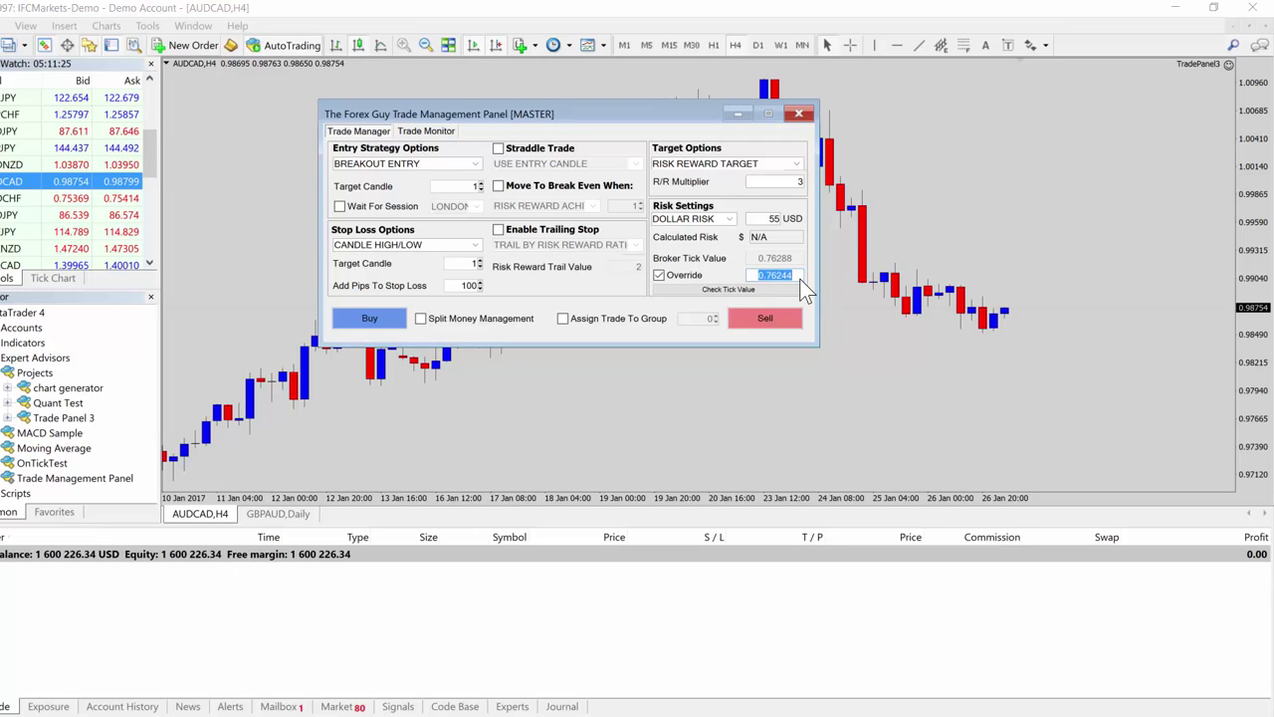
{"action": "left_click", "coordinate": [745, 262]}
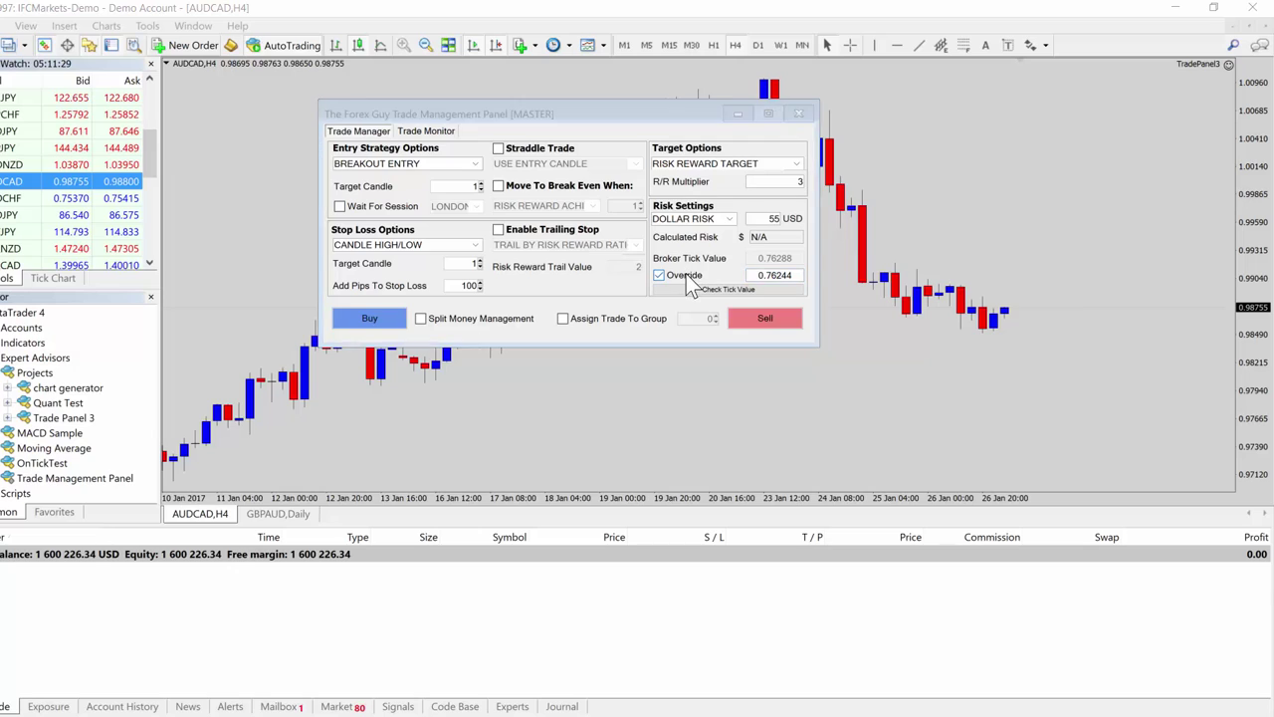
{"action": "double_click", "coordinate": [768, 279]}
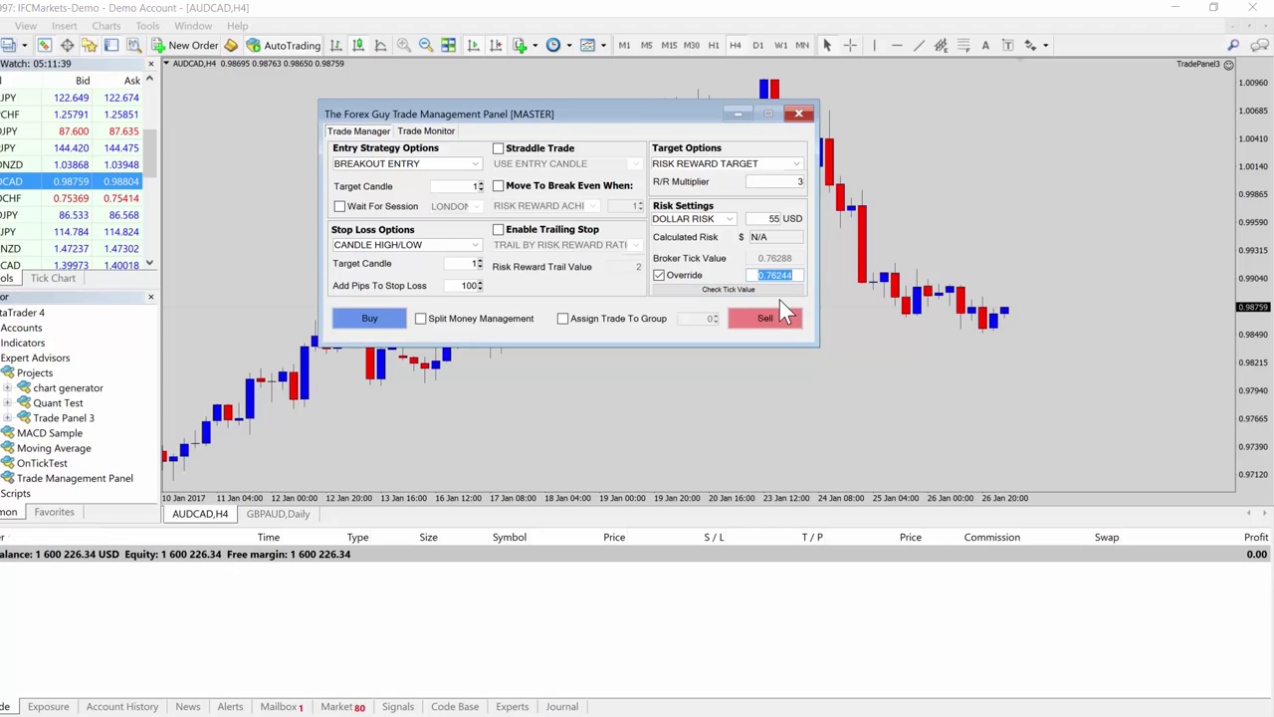
{"action": "left_click", "coordinate": [659, 275]}
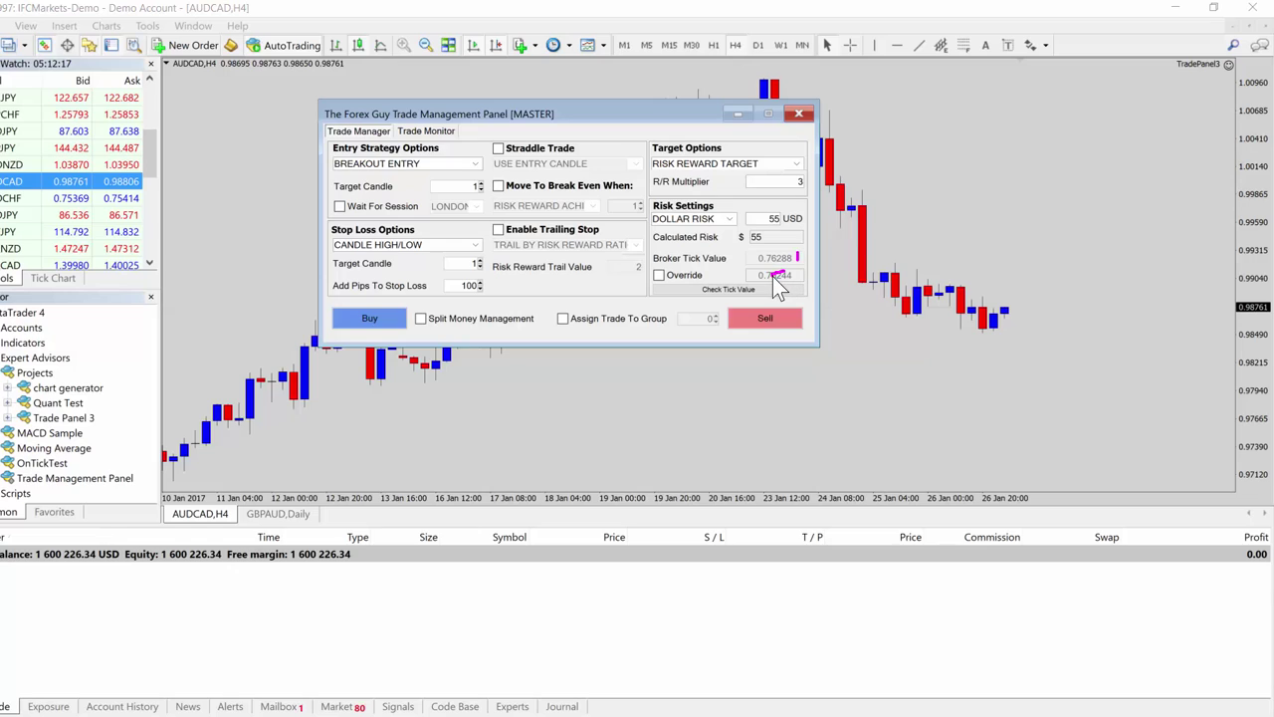
{"action": "left_click_drag", "start_coordinate": [773, 276], "coordinate": [791, 284]}
{"action": "key", "text": "Escape"}
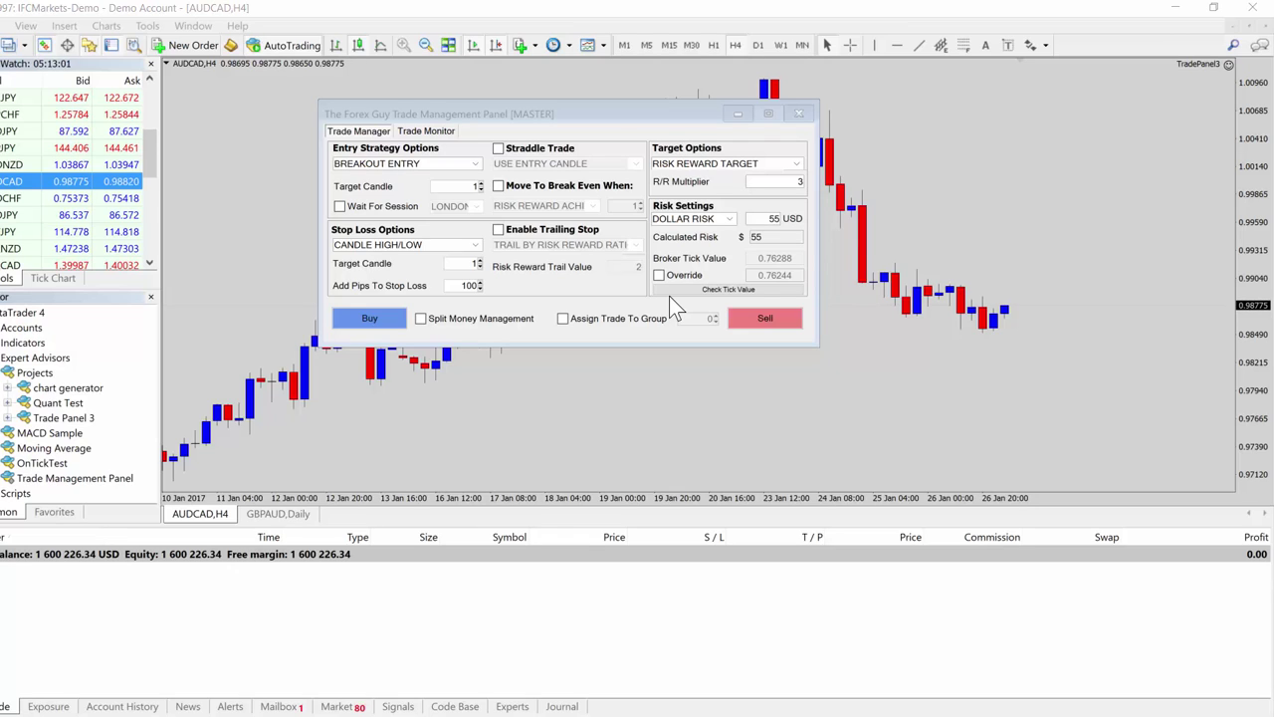
{"action": "left_click", "coordinate": [724, 291]}
{"action": "left_click", "coordinate": [634, 536]}
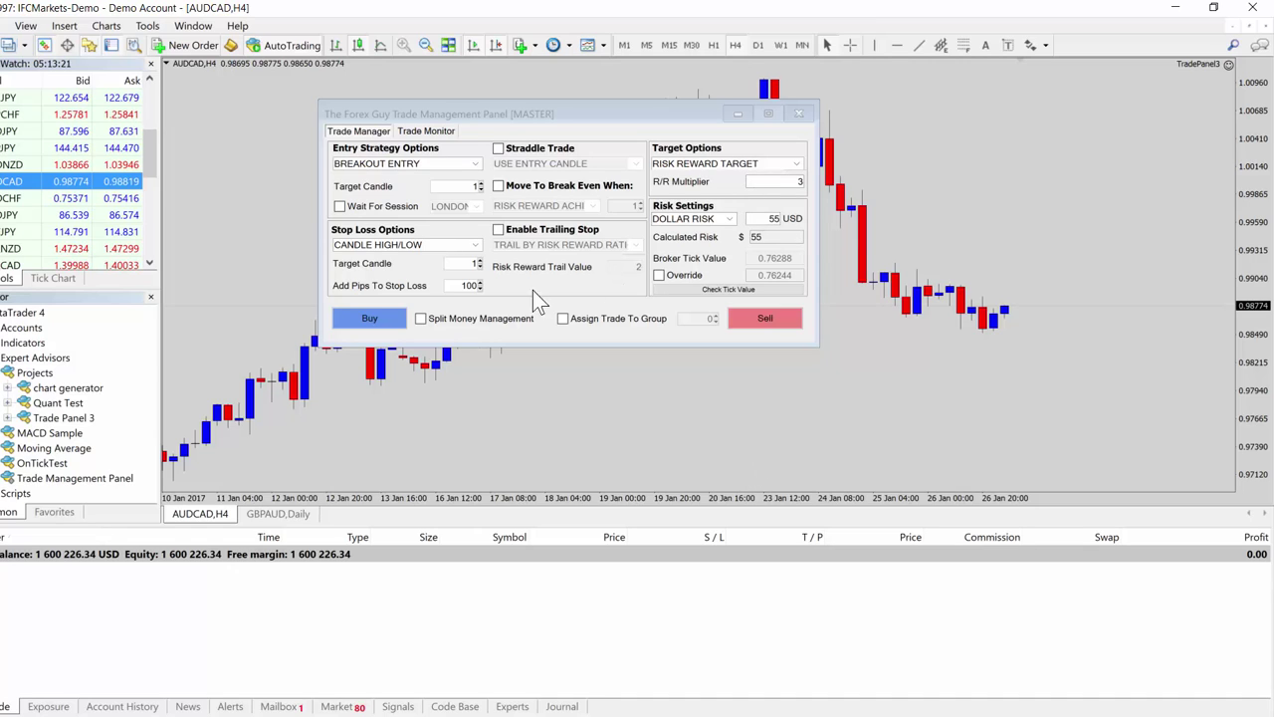
Step: Toggle the risk mode to ACCOUNT PERCENT and back to DOLLAR RISK
{"action": "left_click", "coordinate": [731, 219]}
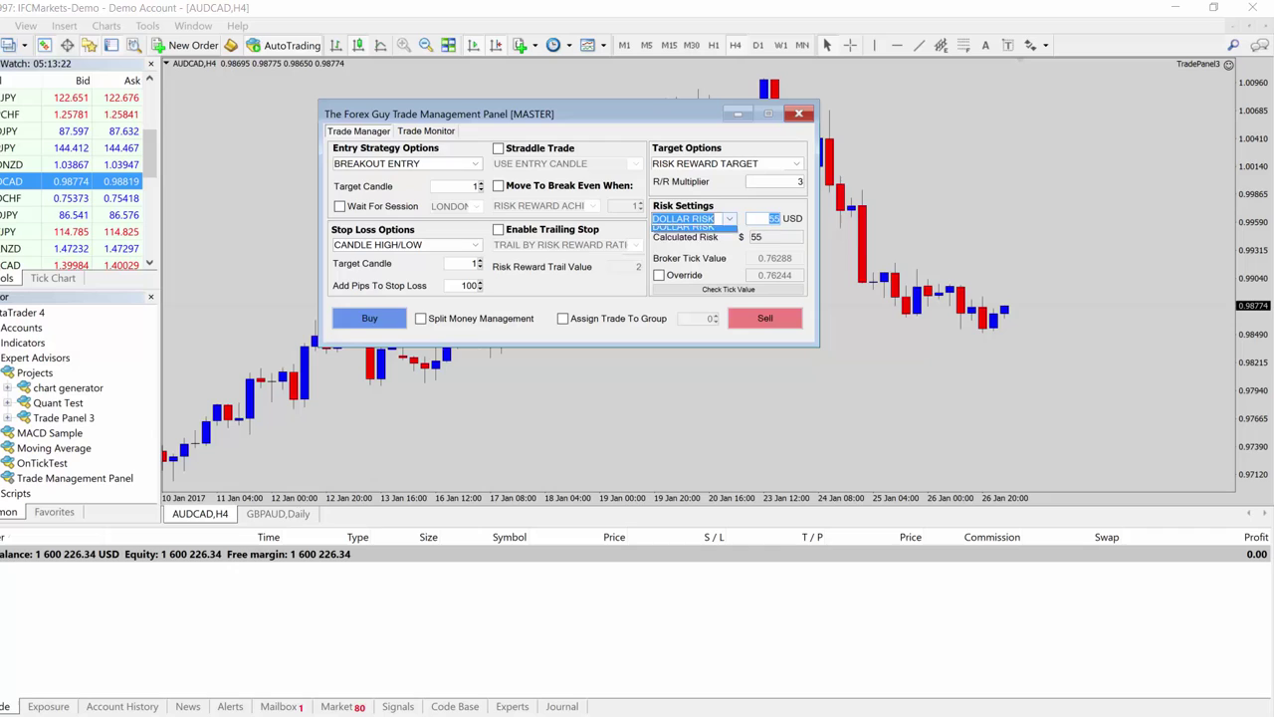
{"action": "left_click", "coordinate": [724, 231]}
{"action": "left_click", "coordinate": [729, 219]}
{"action": "left_click", "coordinate": [722, 246]}
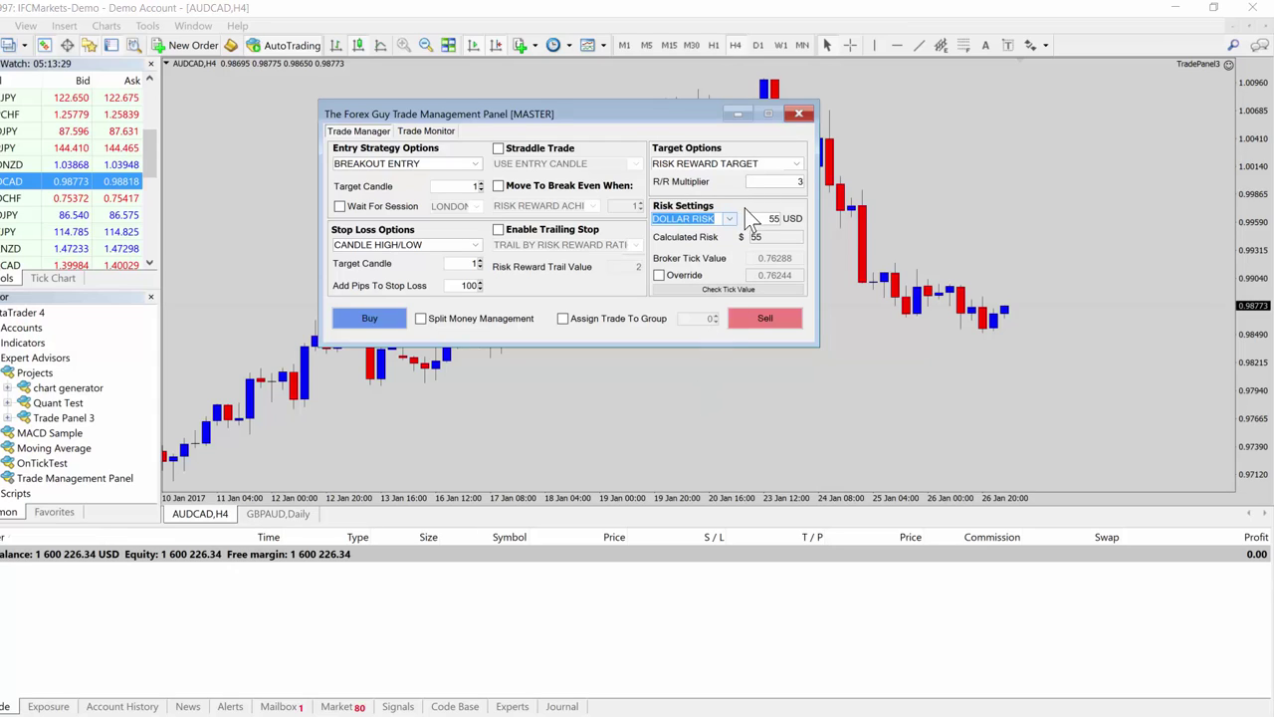
Step: Change the dollar risk to 50 USD and attempt a Sell, triggering the $57.83 minimum-lot warning
{"action": "left_click", "coordinate": [787, 218]}
{"action": "key", "text": "BackSpace"}
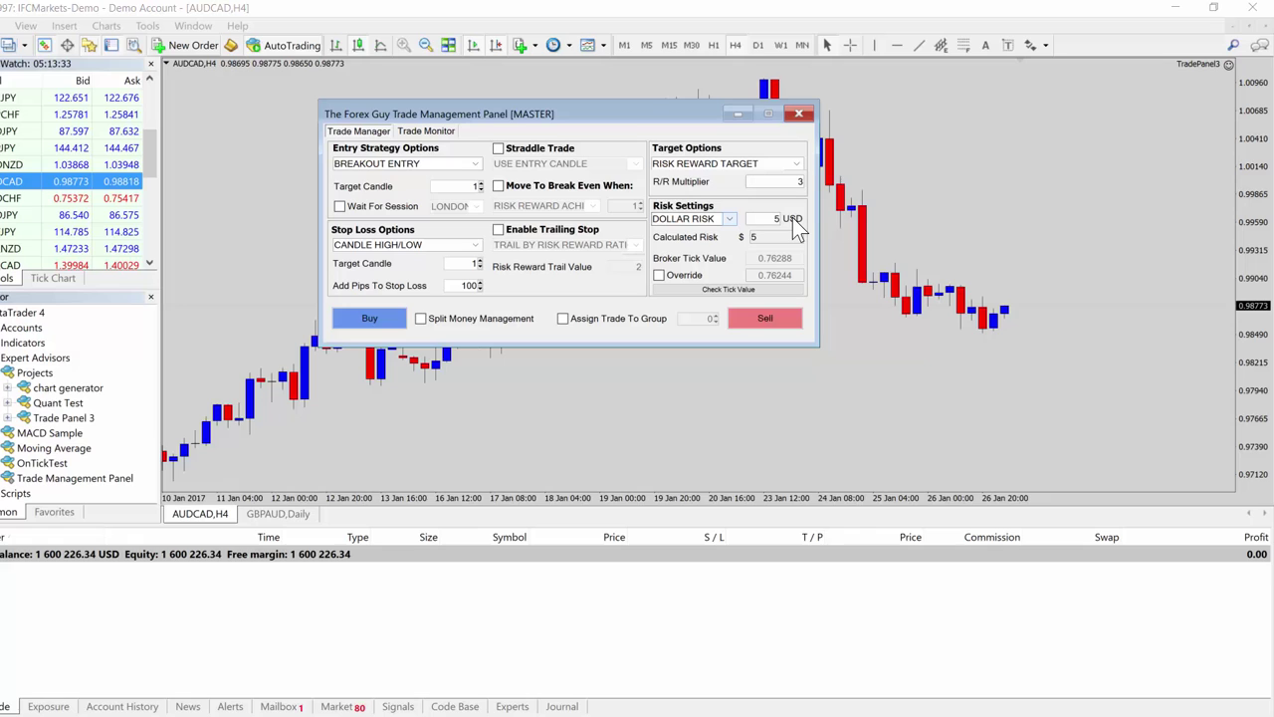
{"action": "type", "text": "0"}
{"action": "left_click", "coordinate": [765, 318]}
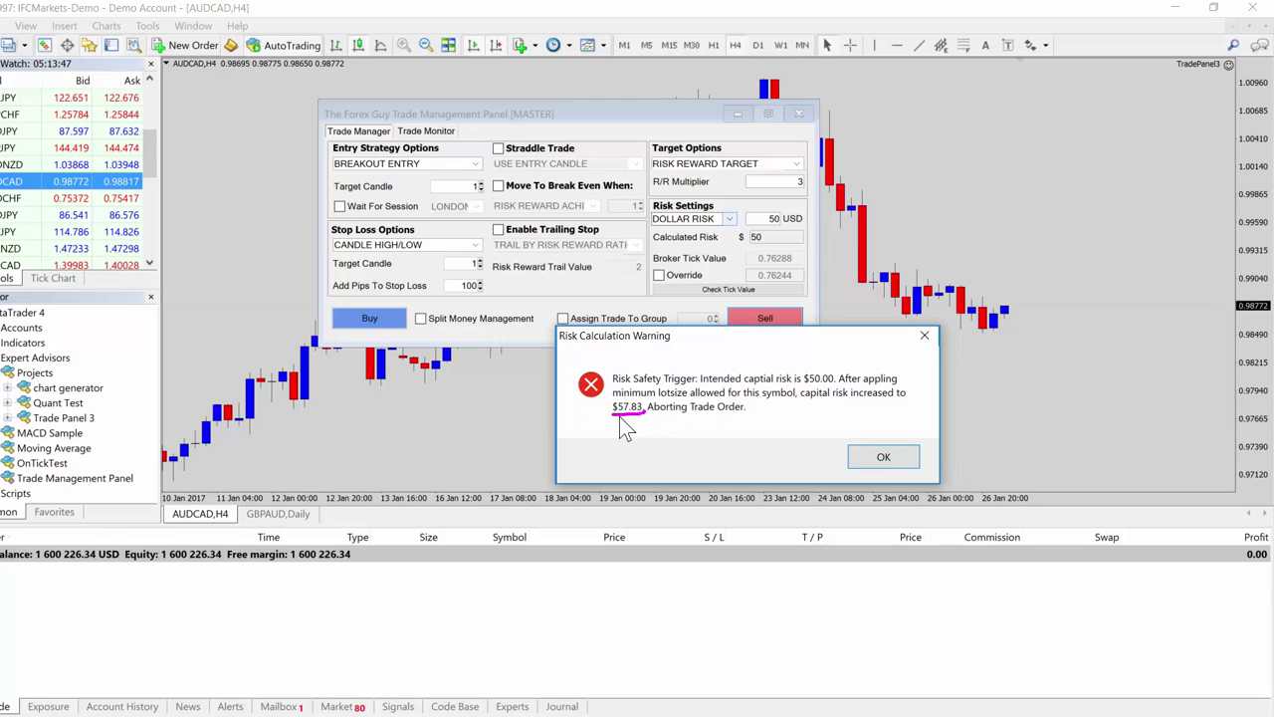
Step: Dismiss the warning, sell with 45 USD dollar risk, then delete the pending sell stop
{"action": "left_click", "coordinate": [748, 270]}
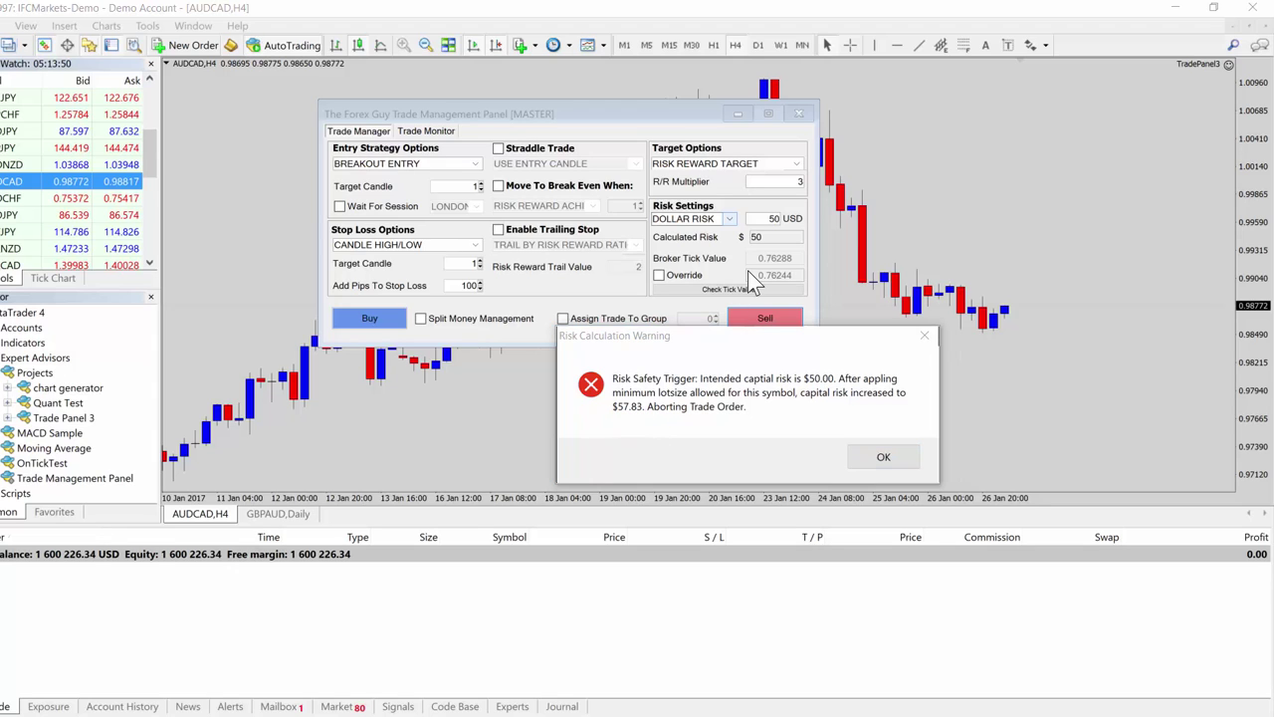
{"action": "left_click", "coordinate": [924, 335]}
{"action": "double_click", "coordinate": [790, 218]}
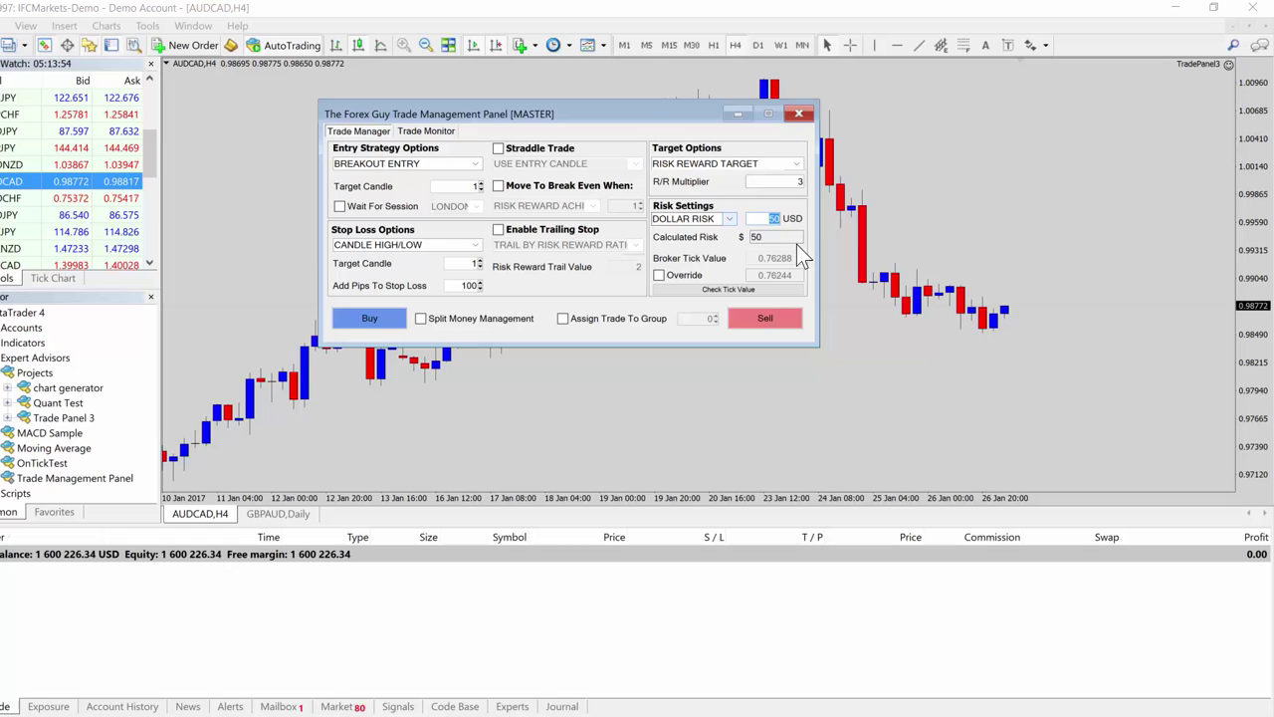
{"action": "type", "text": "45"}
{"action": "left_click", "coordinate": [765, 319]}
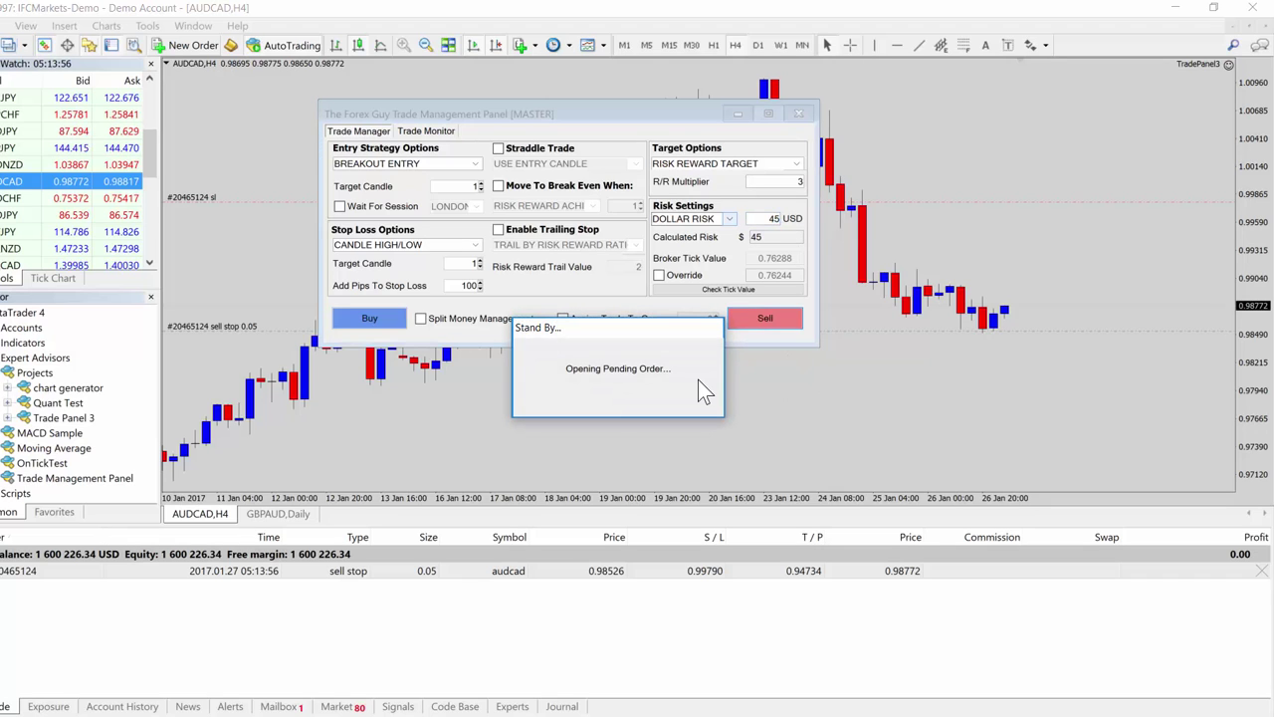
{"action": "left_click", "coordinate": [1260, 573]}
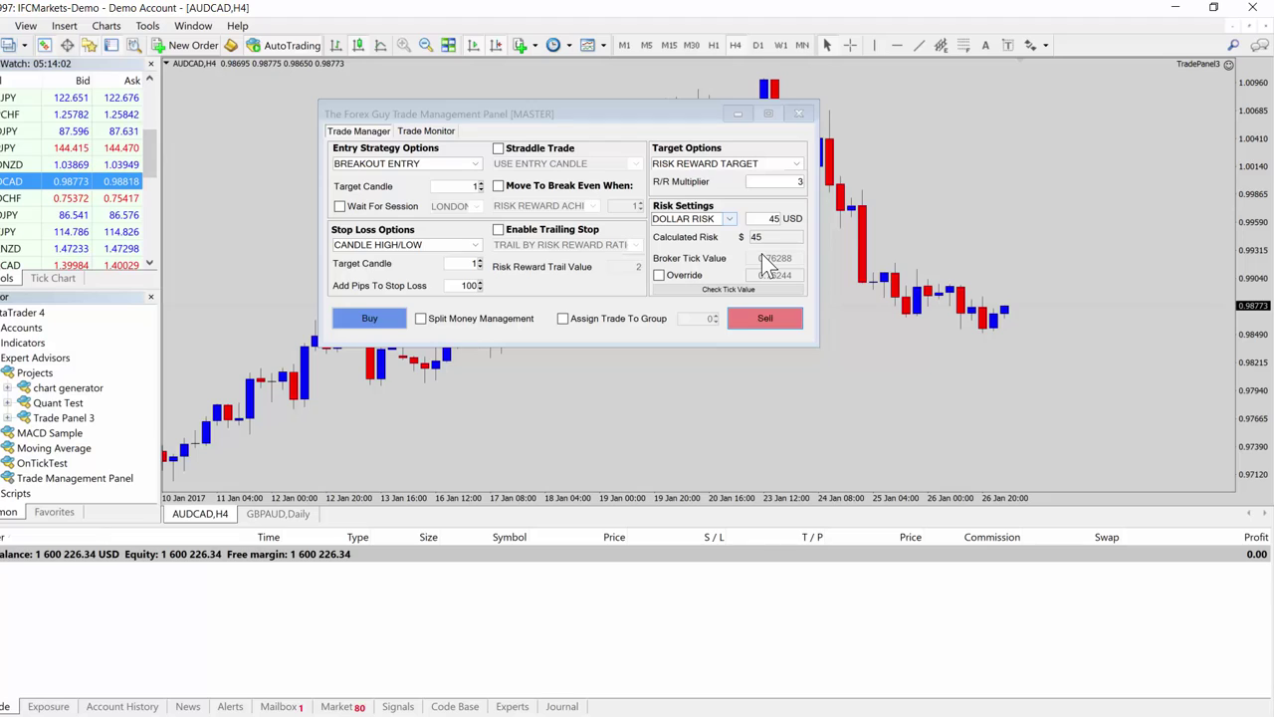